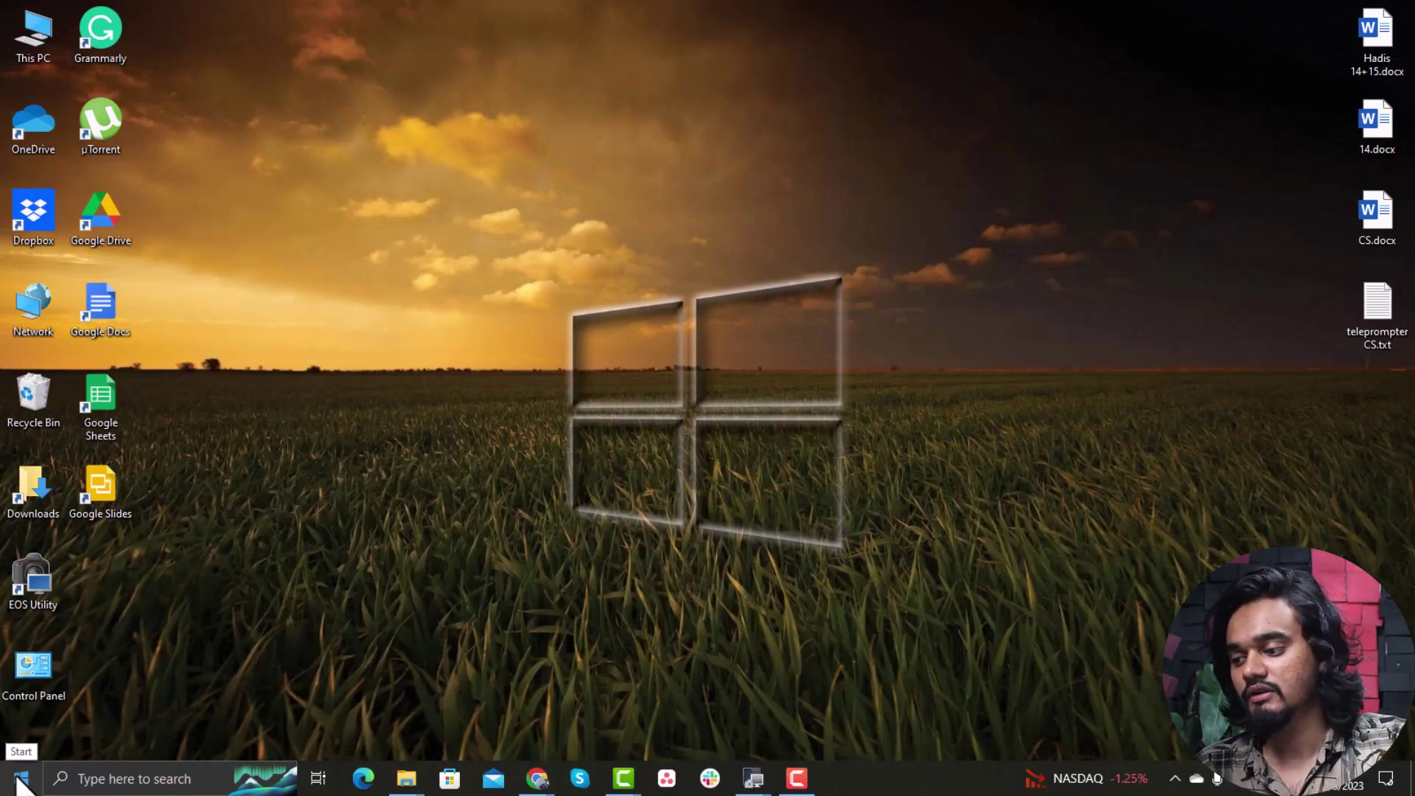
# - Open the Driver tab of the Intel(R) HD Graphics 5500 properties in Device Manager
pyautogui.rightClick(21, 780)
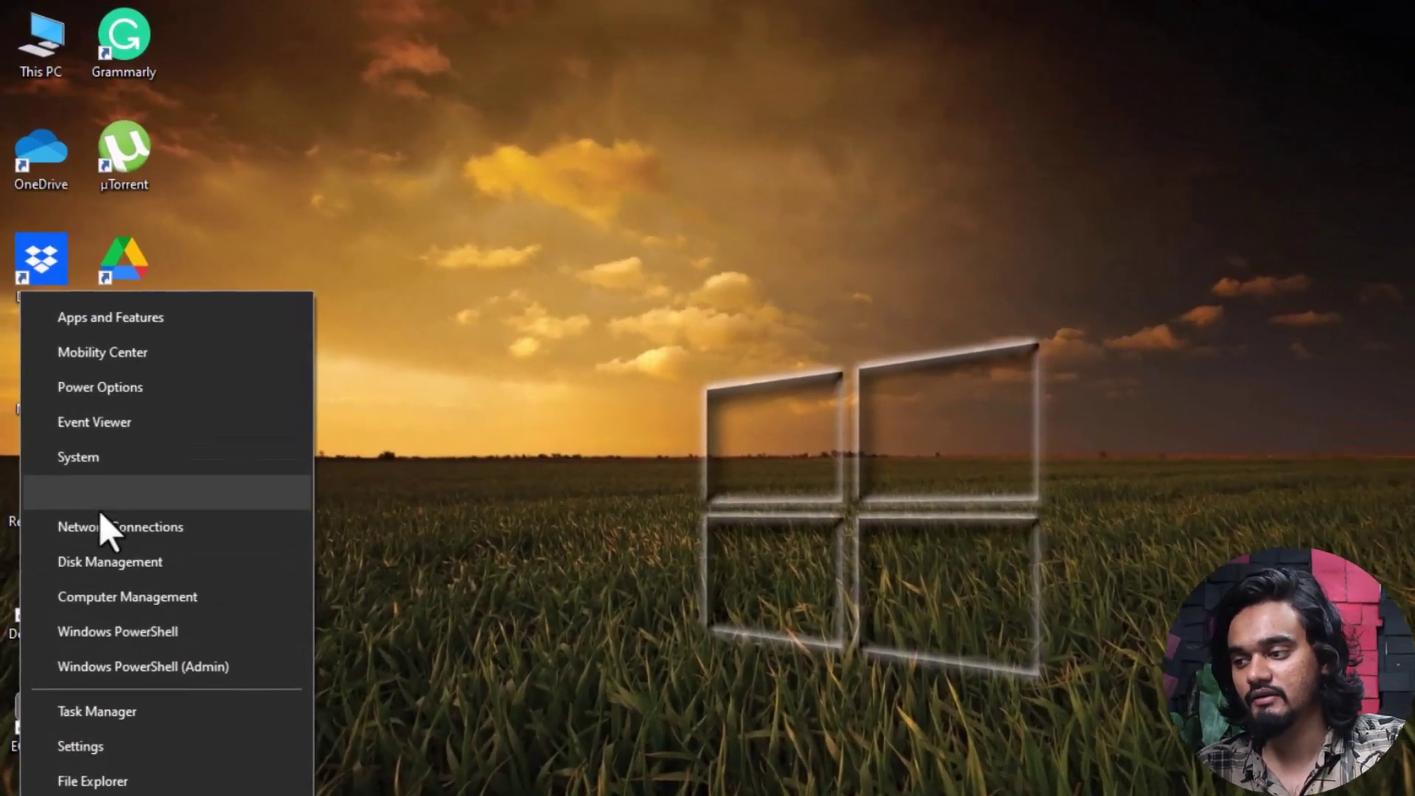
pyautogui.click(103, 495)
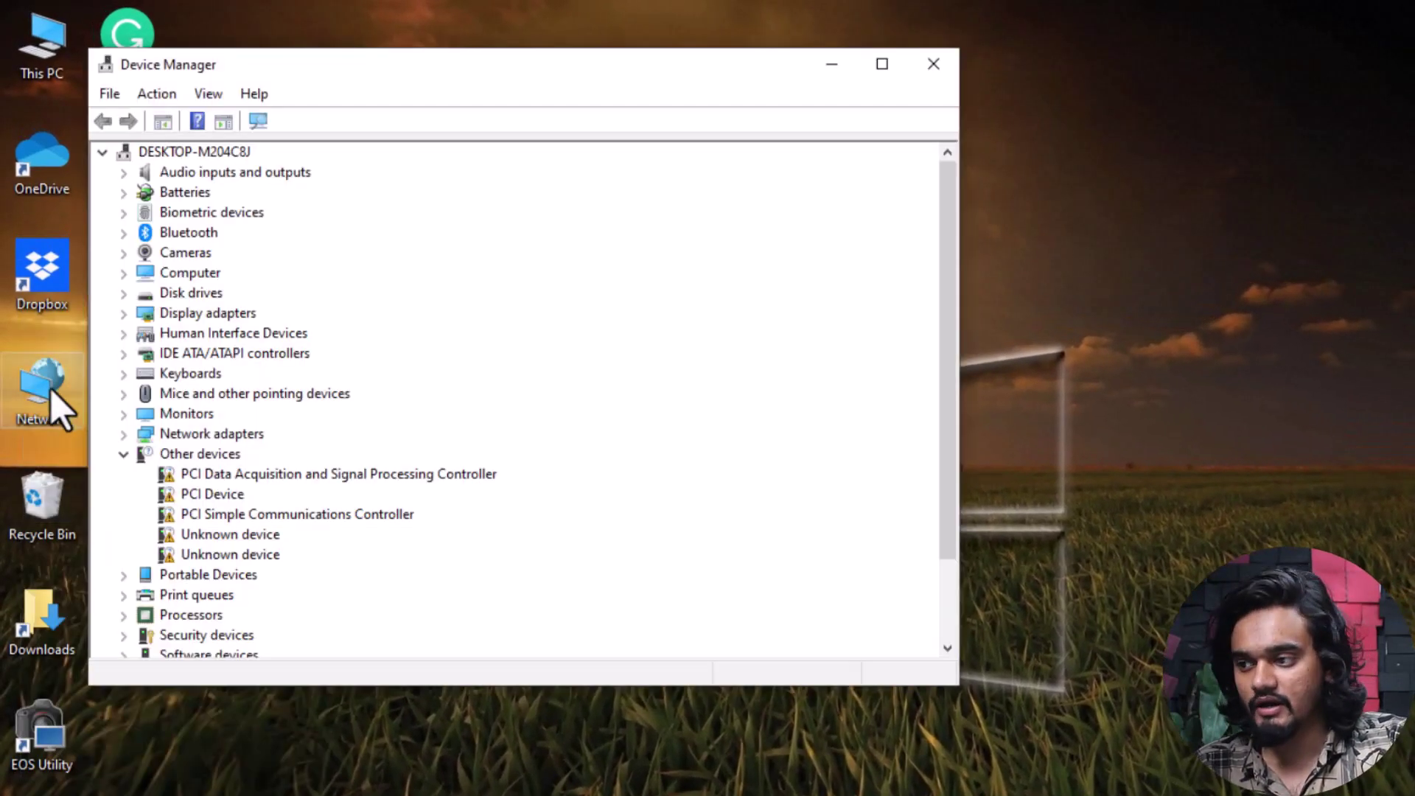
pyautogui.click(123, 314)
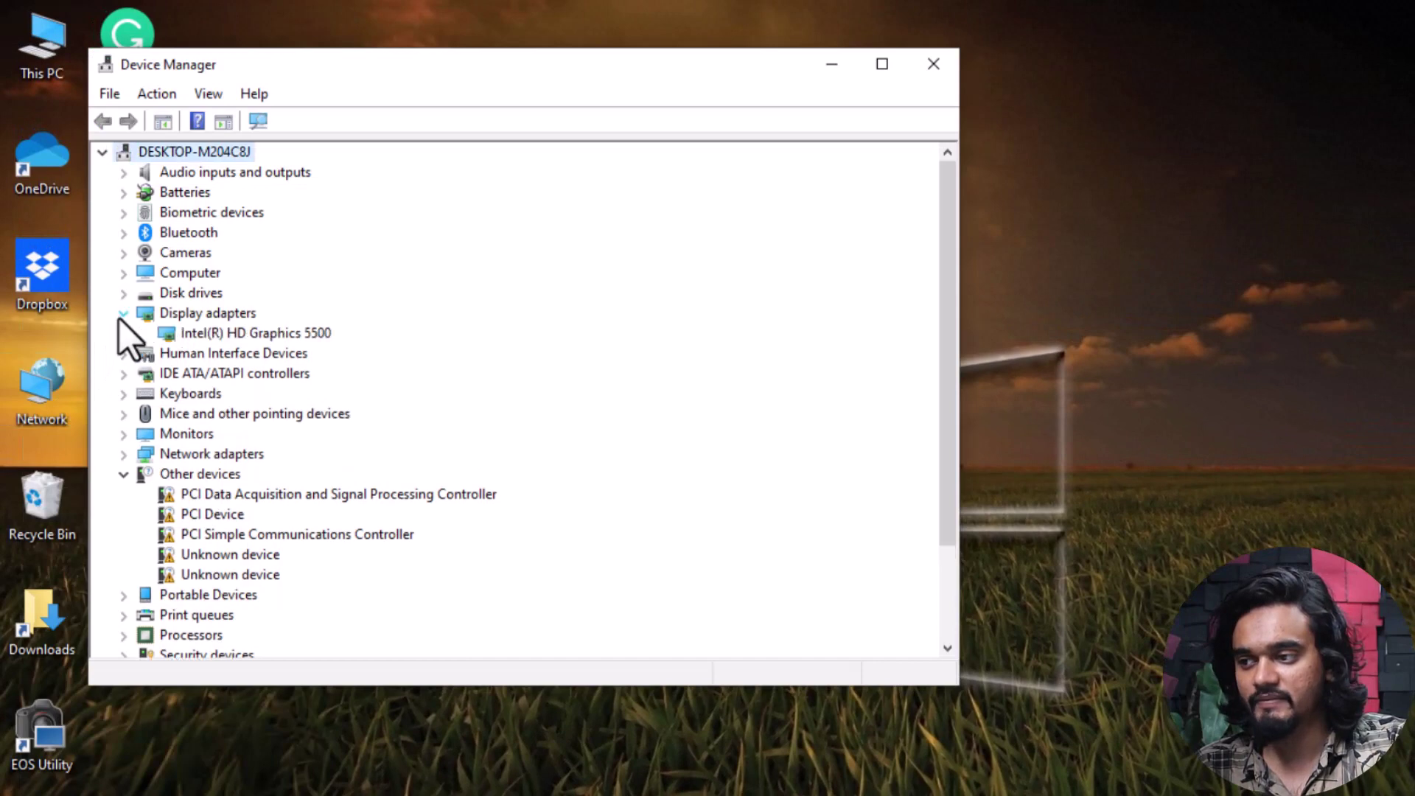
pyautogui.rightClick(258, 328)
pyautogui.rightClick(178, 328)
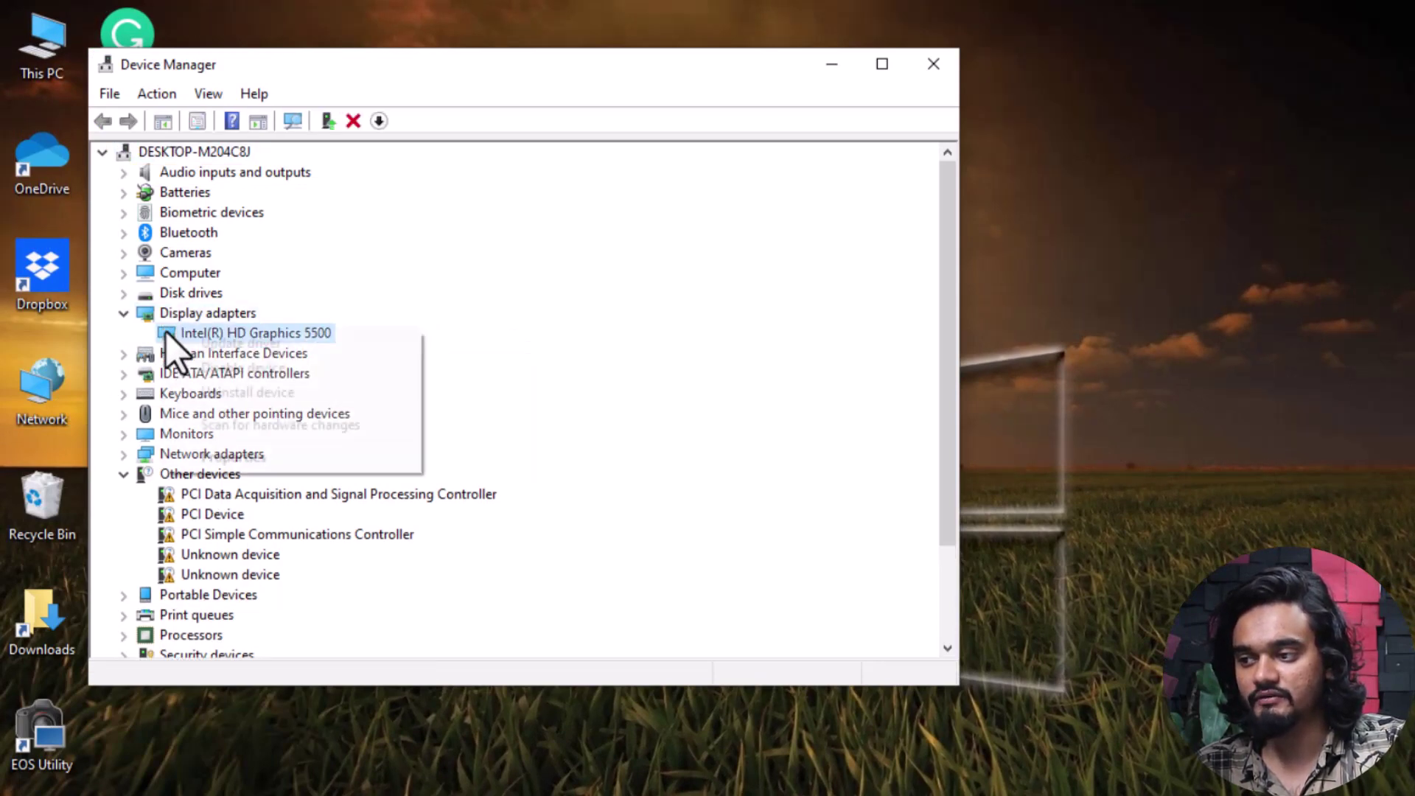
pyautogui.click(272, 457)
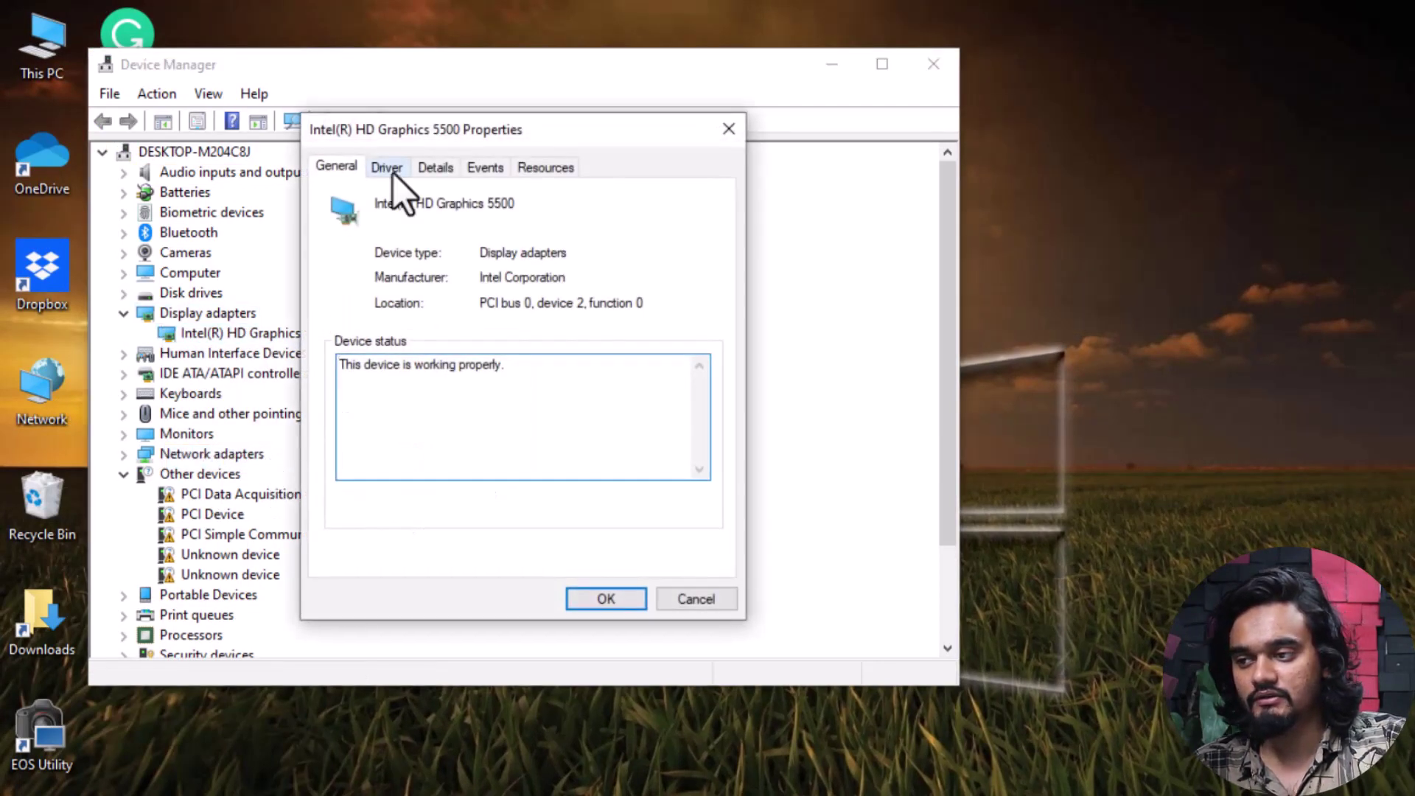
pyautogui.click(392, 174)
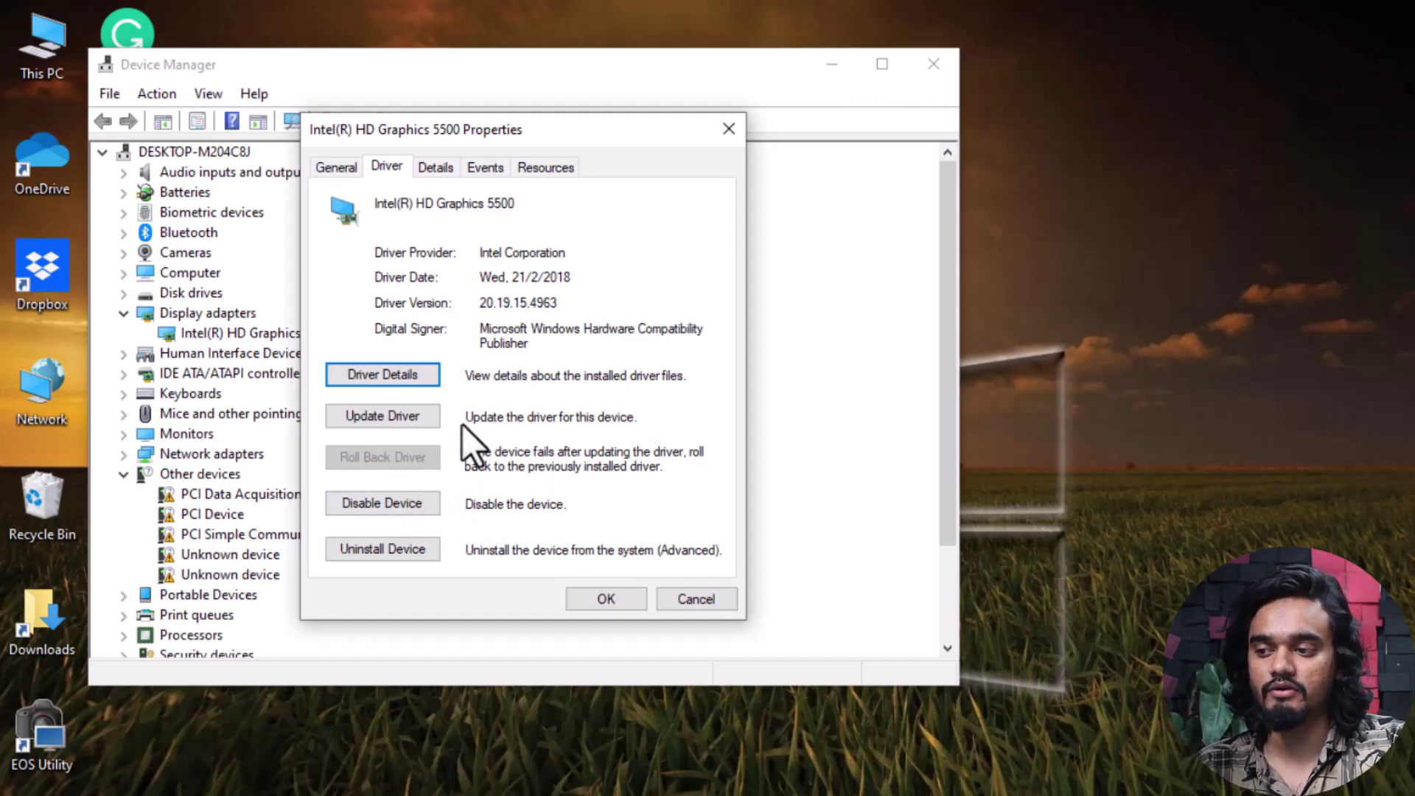
# - Search automatically for a newer driver, confirm the best is installed, and close all windows
pyautogui.click(374, 417)
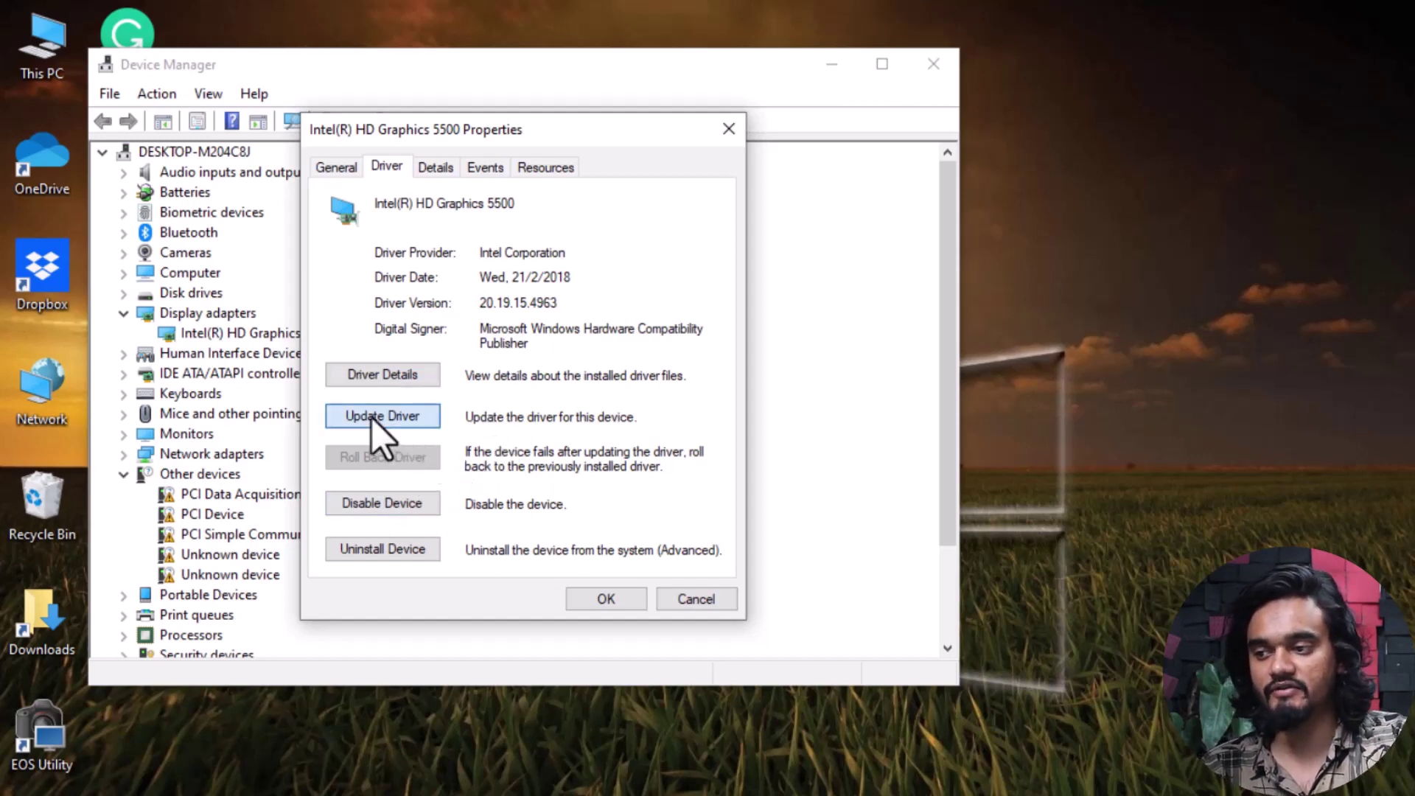
pyautogui.click(528, 309)
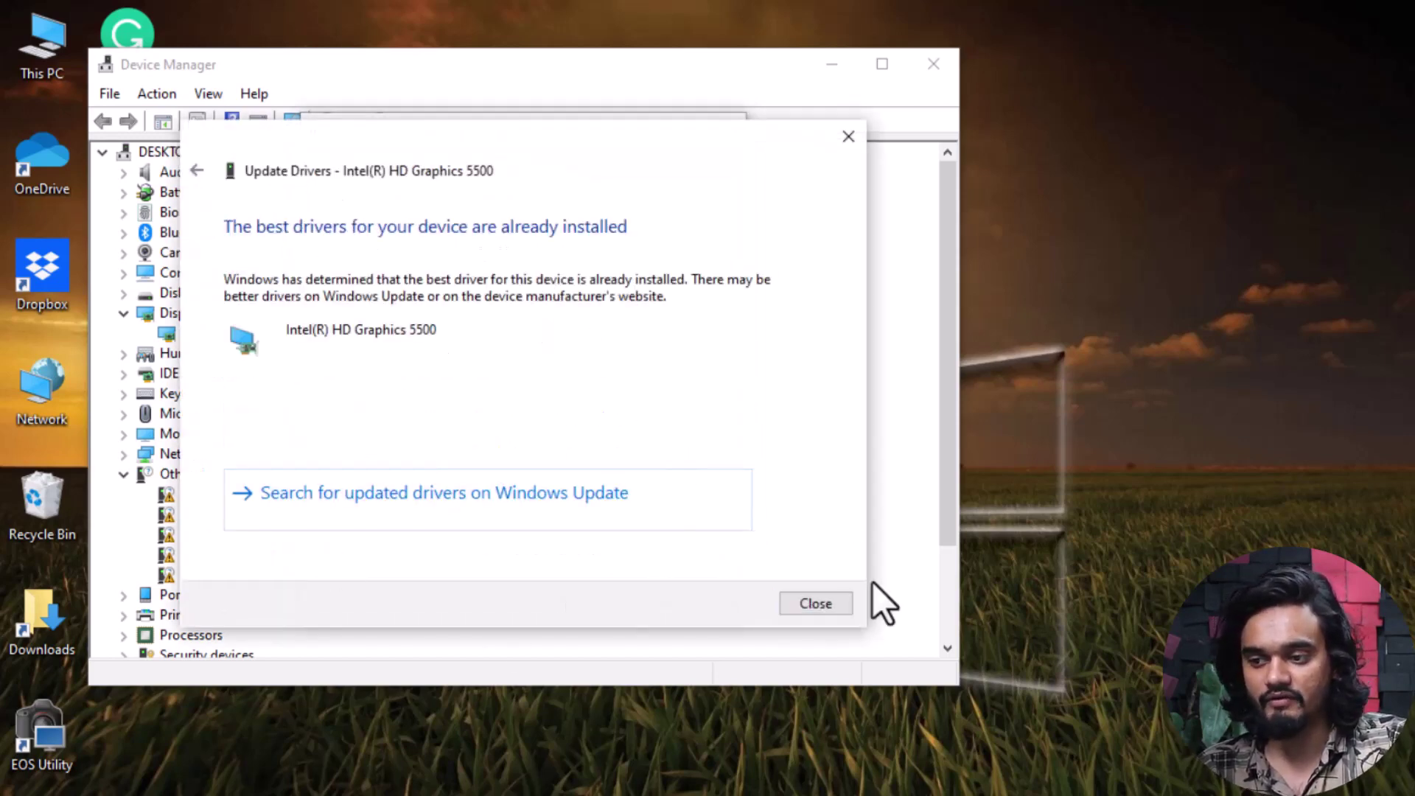
pyautogui.click(814, 605)
pyautogui.click(726, 130)
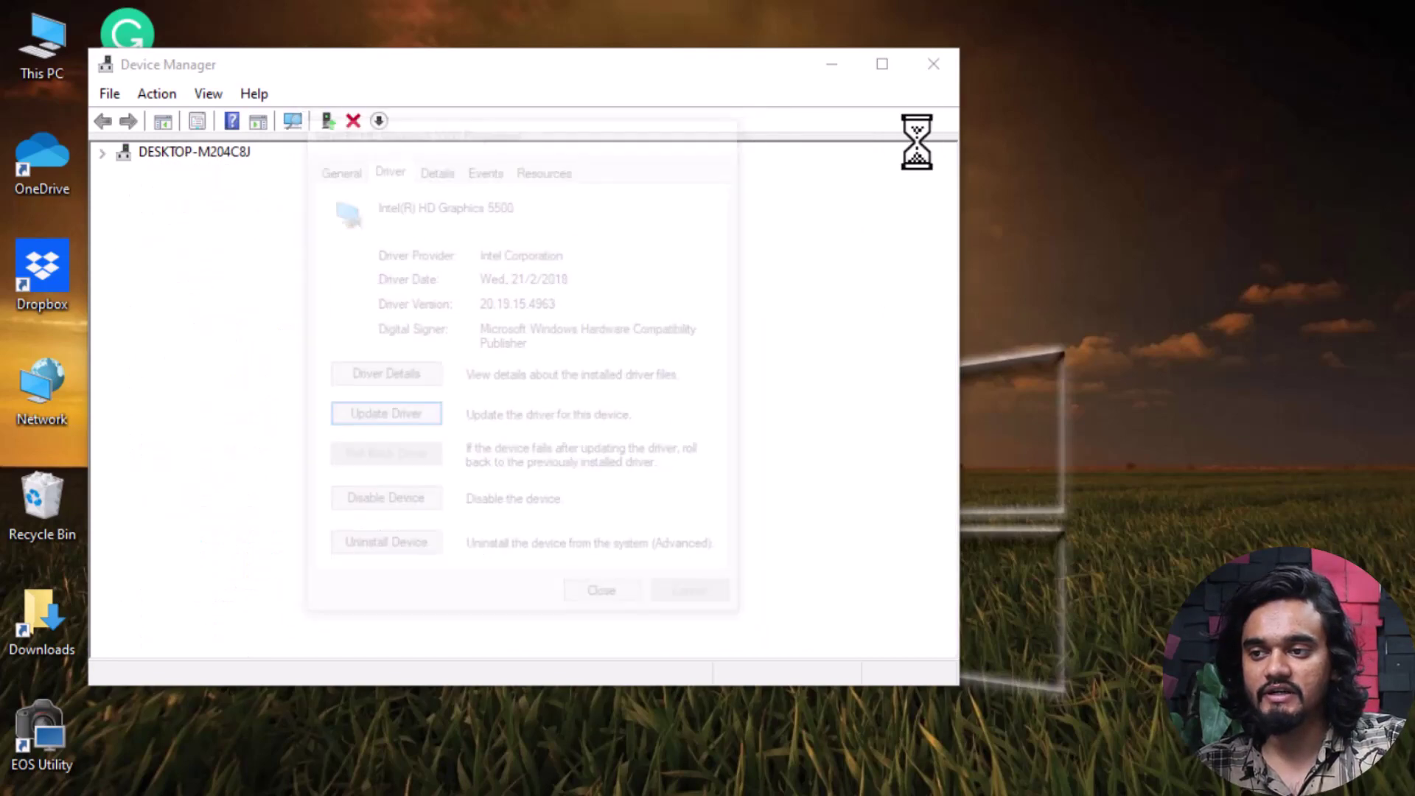
pyautogui.click(933, 66)
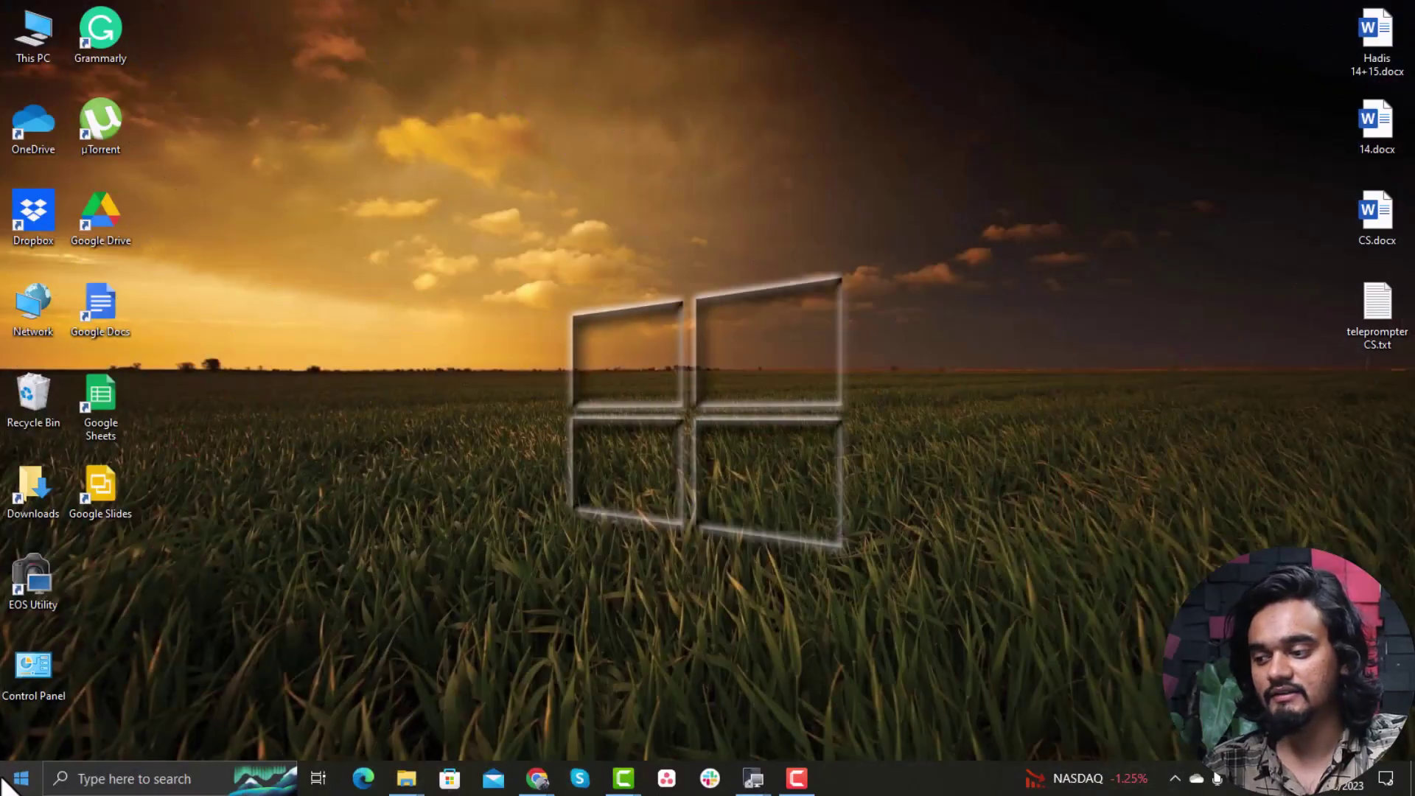
# - Uninstall the Intel(R) HD Graphics 5500 adapter, also deleting its driver software
pyautogui.rightClick(21, 788)
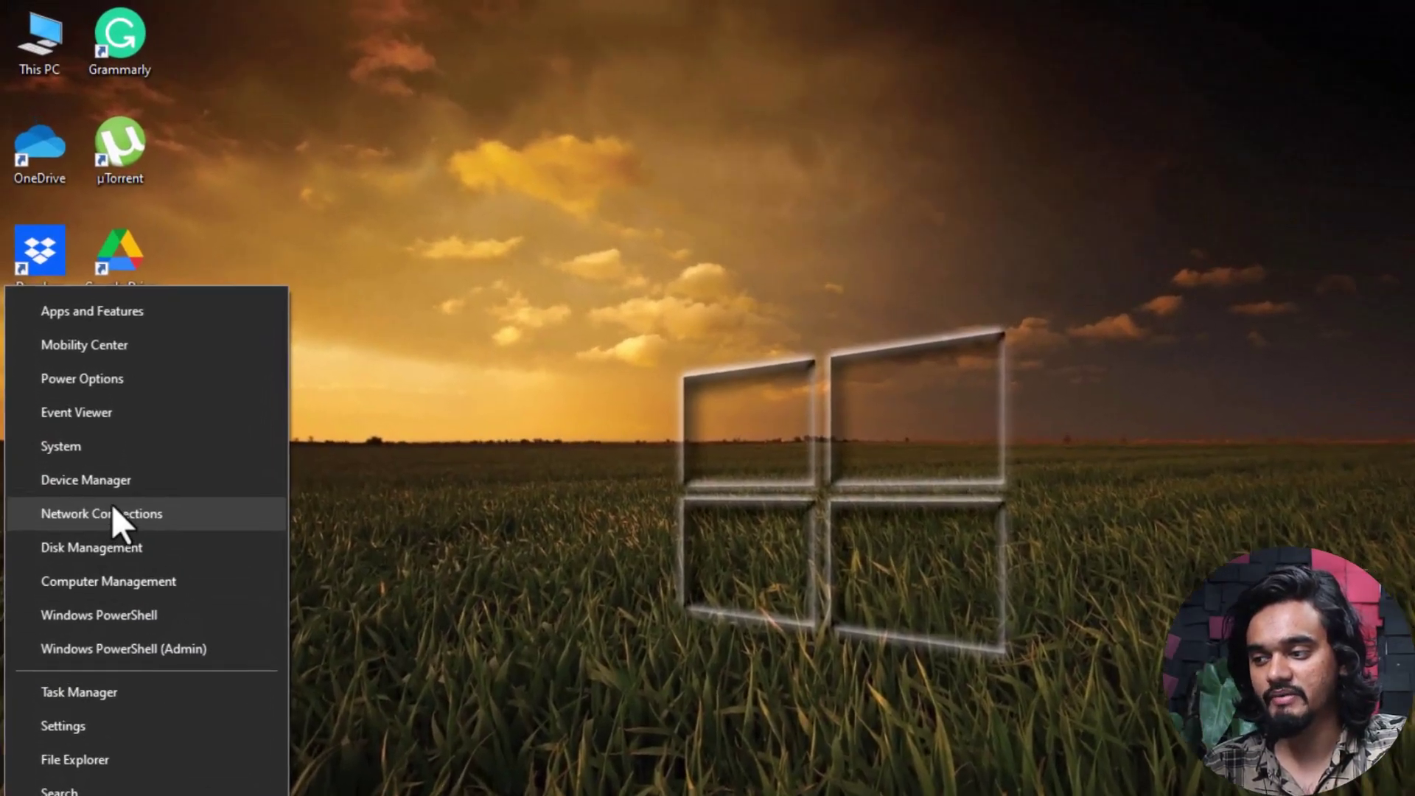
pyautogui.click(66, 412)
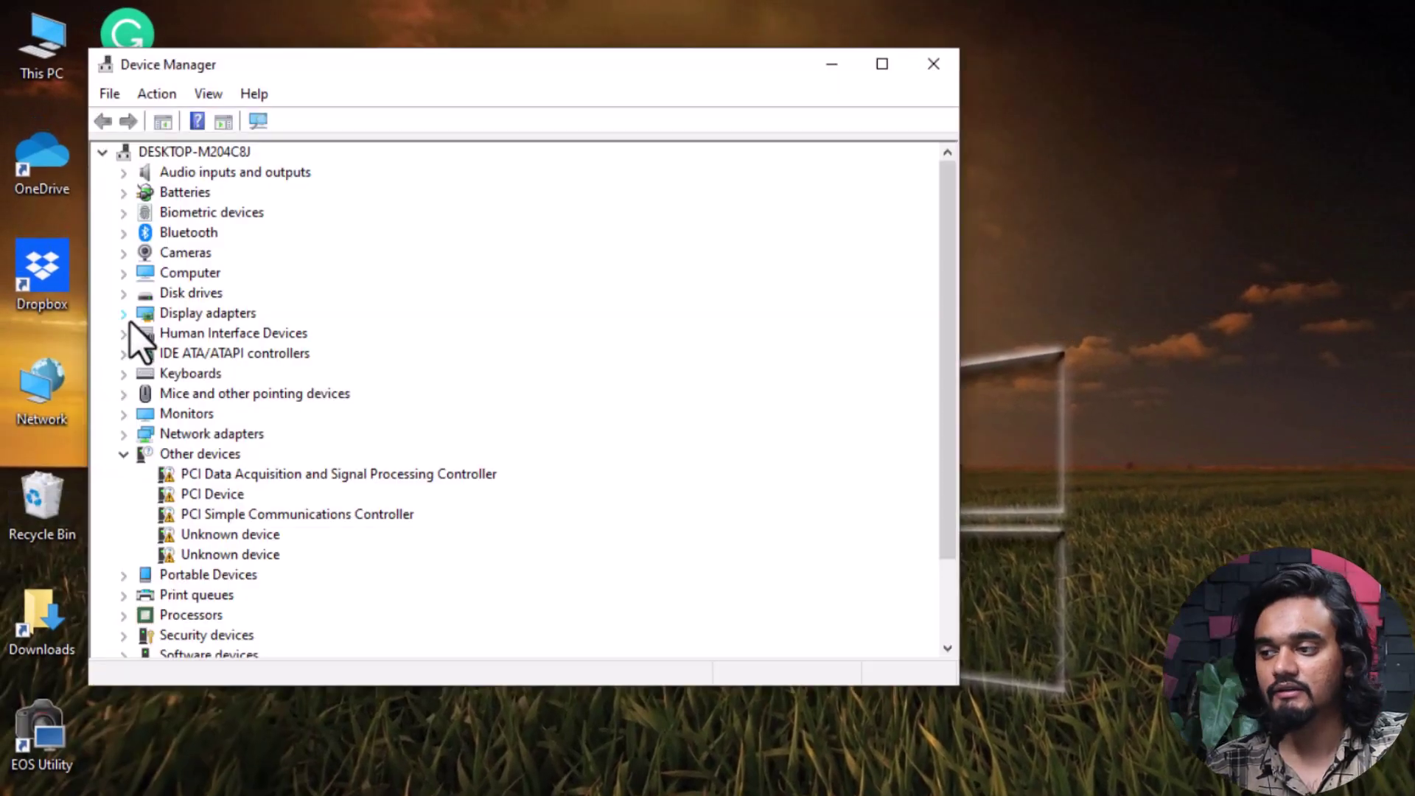
pyautogui.click(127, 315)
pyautogui.rightClick(250, 335)
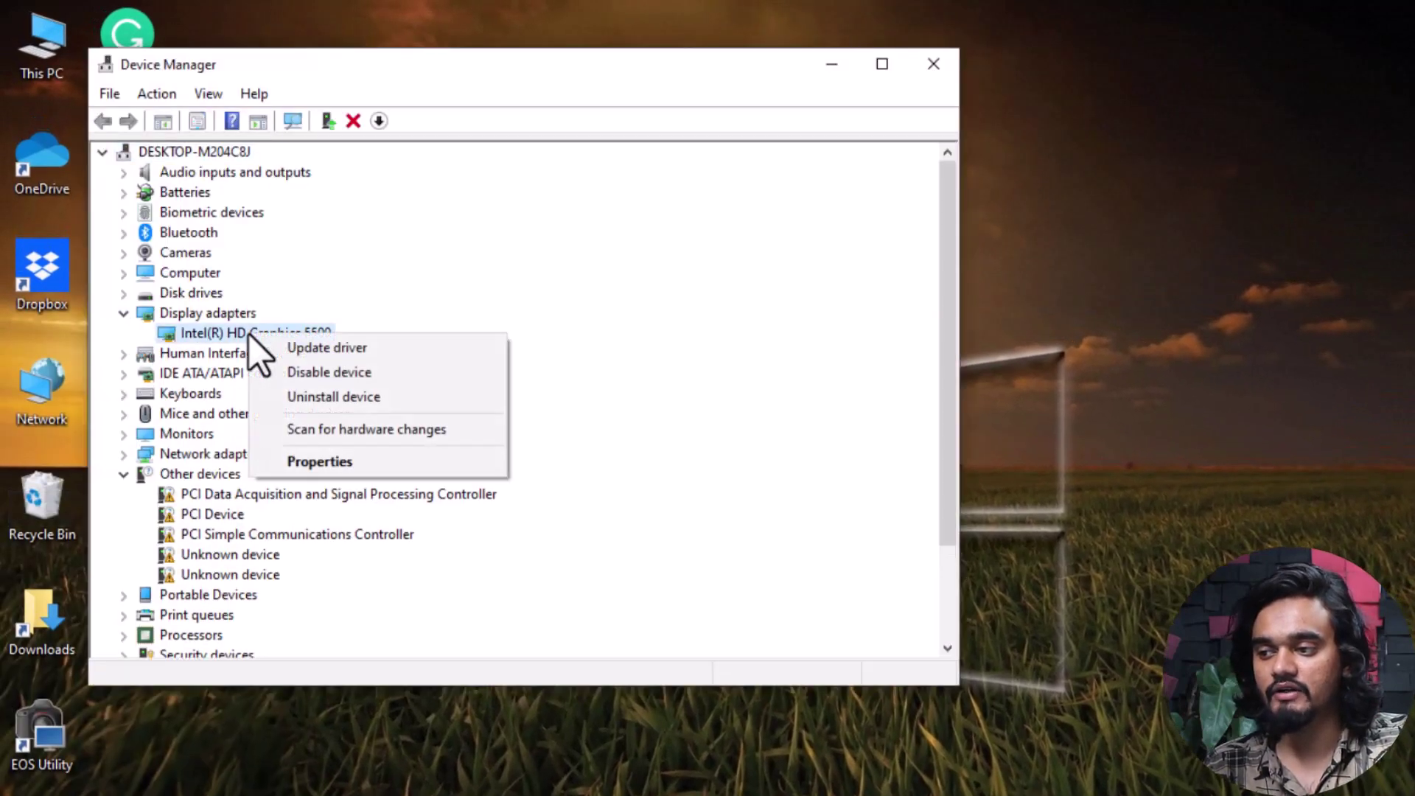
pyautogui.click(348, 396)
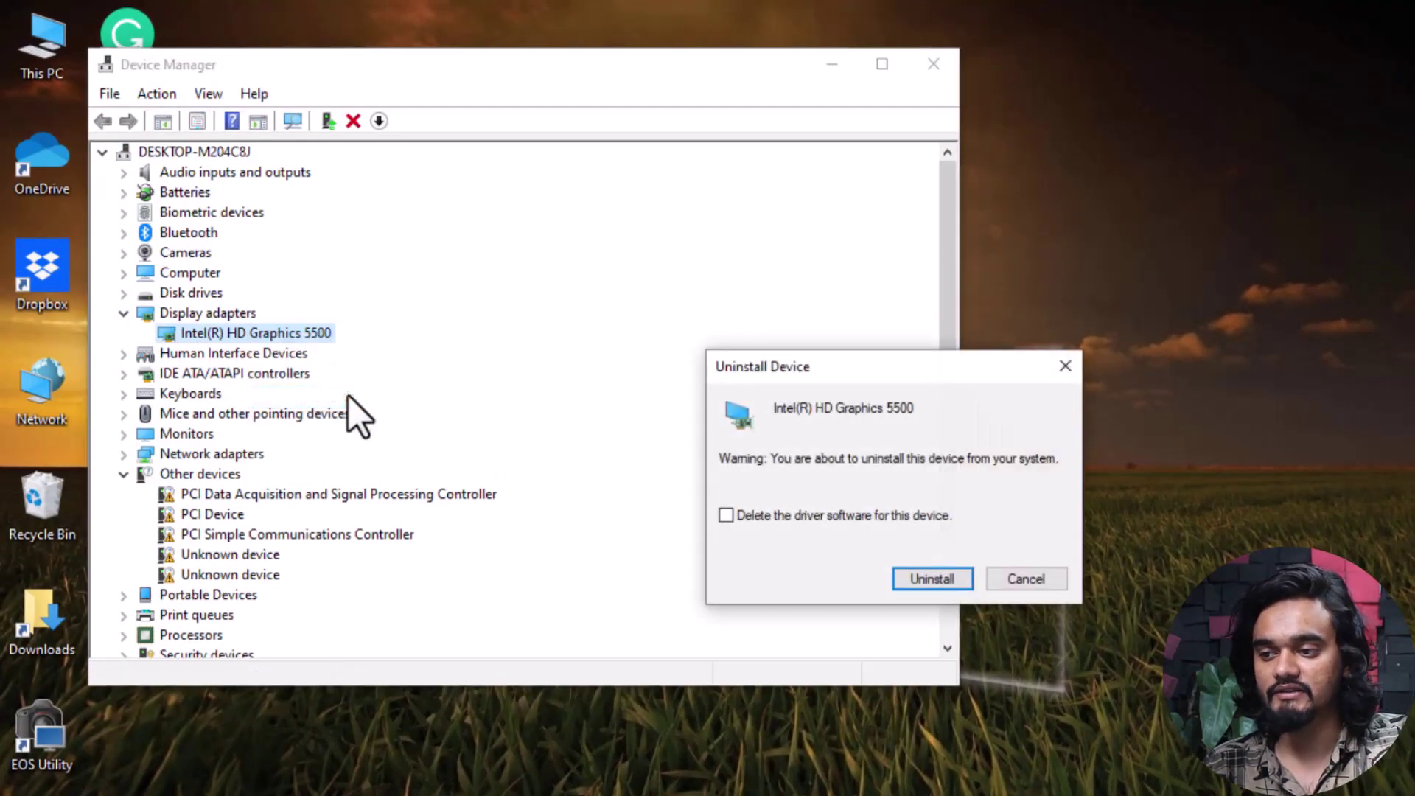
pyautogui.click(722, 517)
pyautogui.click(1026, 579)
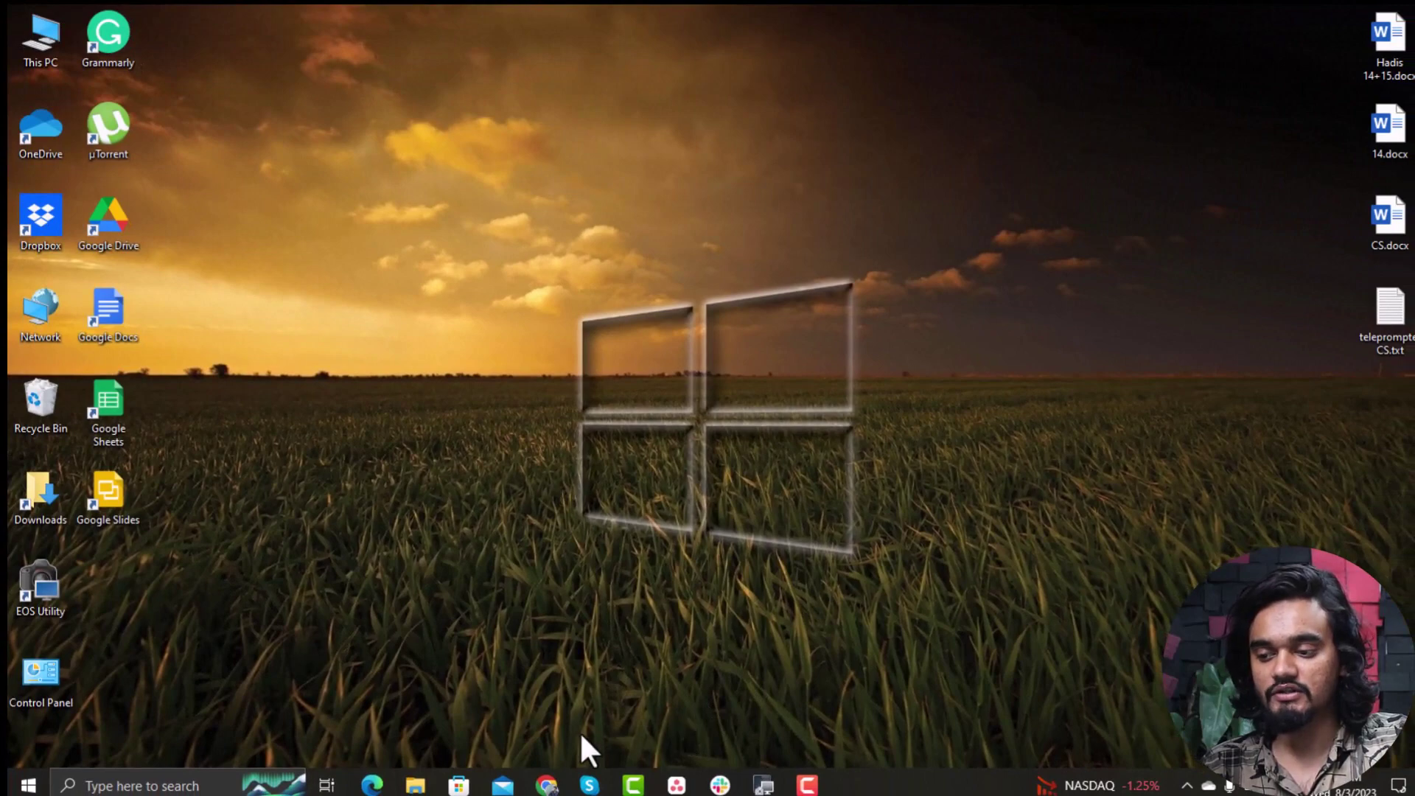
# - Download gfx_win_101.3790_101.2114.exe from Intel's Graphics DCH Drivers page, then minimize Chrome
pyautogui.click(549, 786)
pyautogui.click(654, 728)
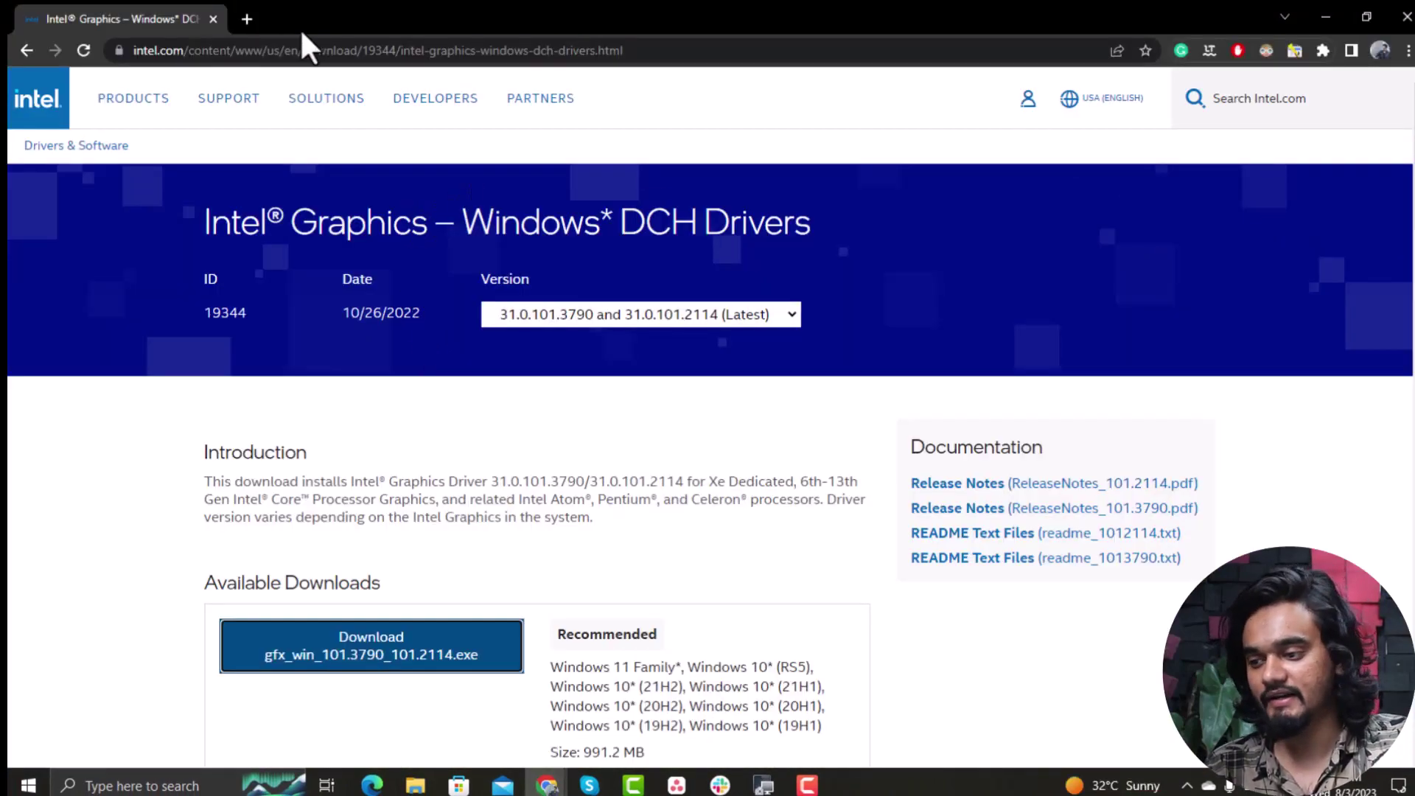
pyautogui.scroll(-3, 612, 475)
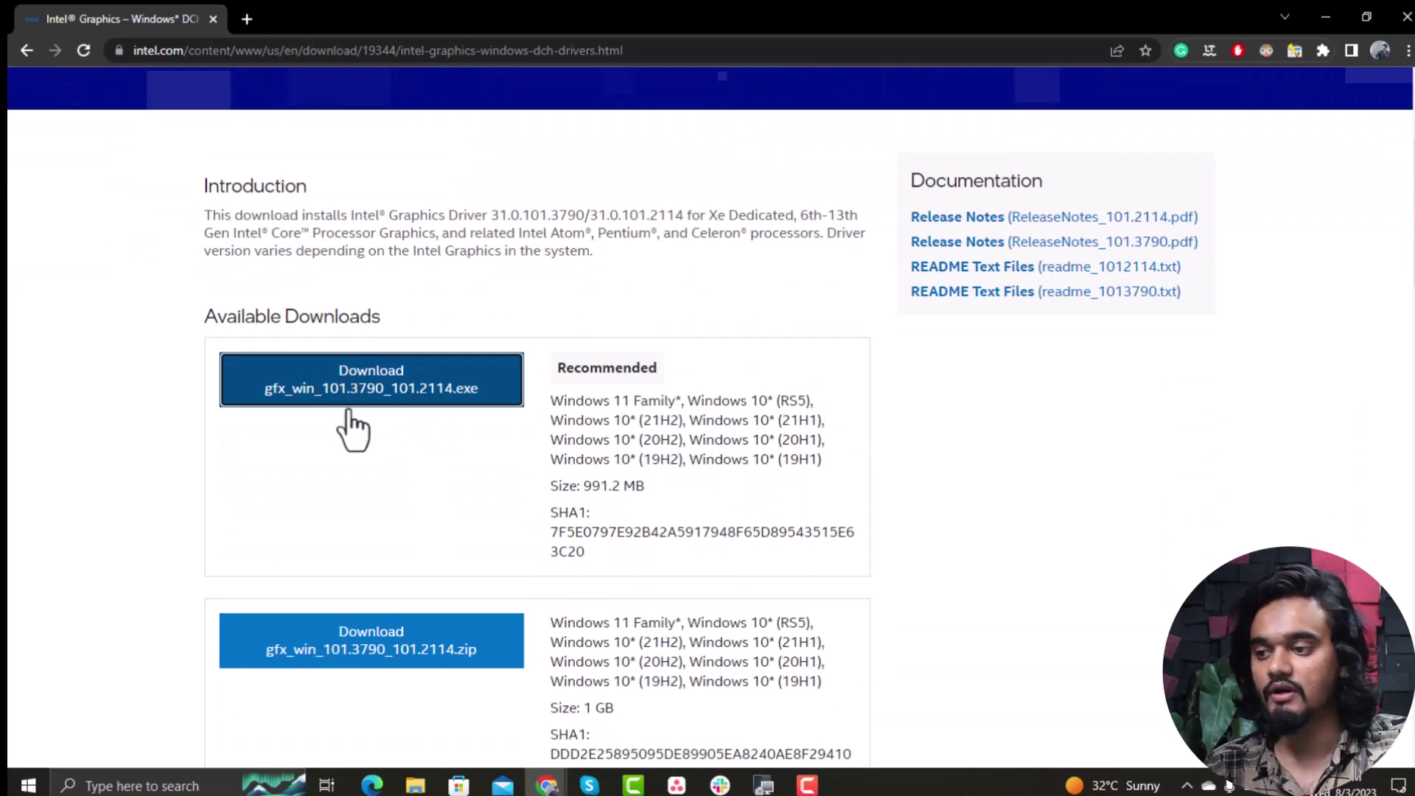
pyautogui.click(408, 402)
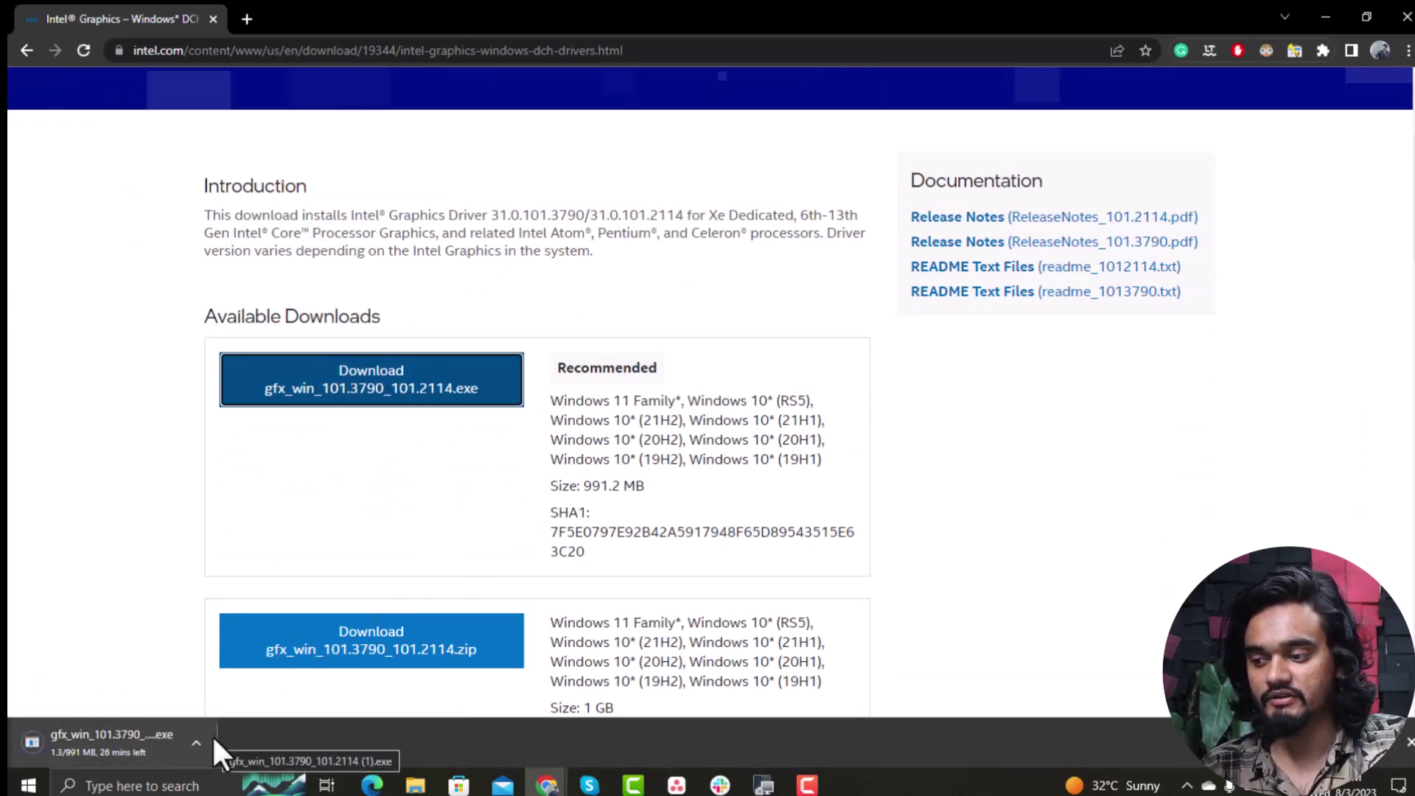
pyautogui.click(1326, 16)
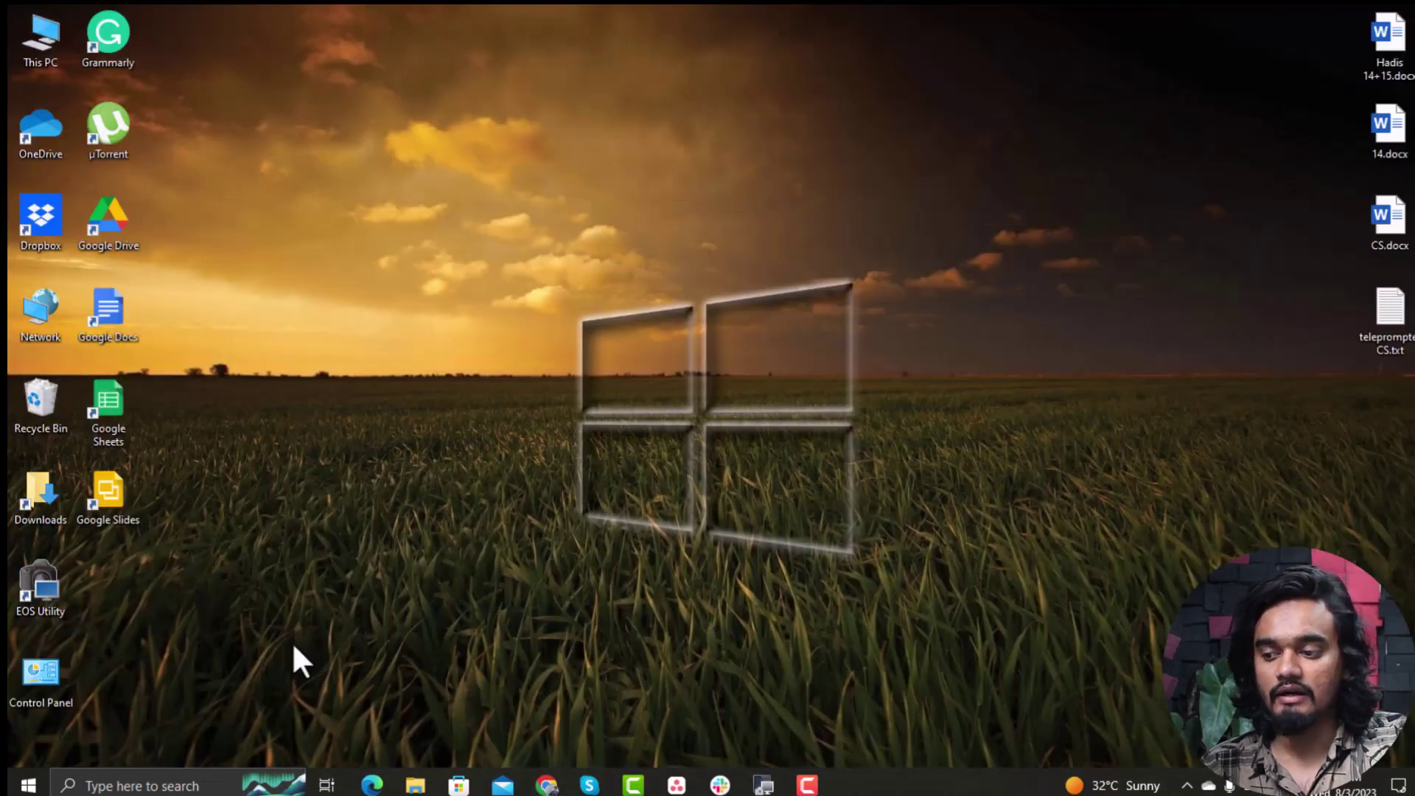
# - Run gfx_win_101.3790_101.2114.exe from the Downloads folder and minimize File Explorer
pyautogui.moveTo(416, 783)
pyautogui.click(543, 709)
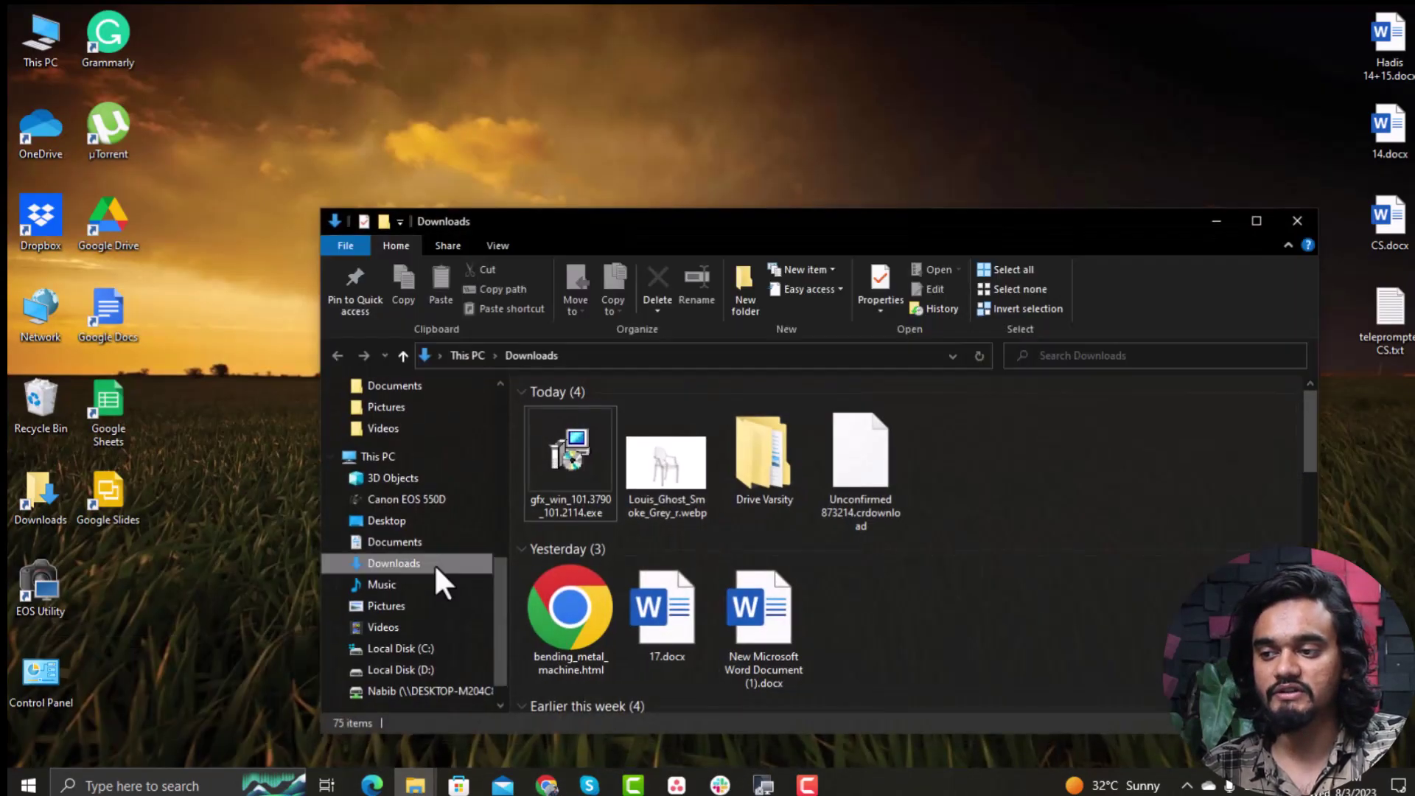
pyautogui.doubleClick(583, 450)
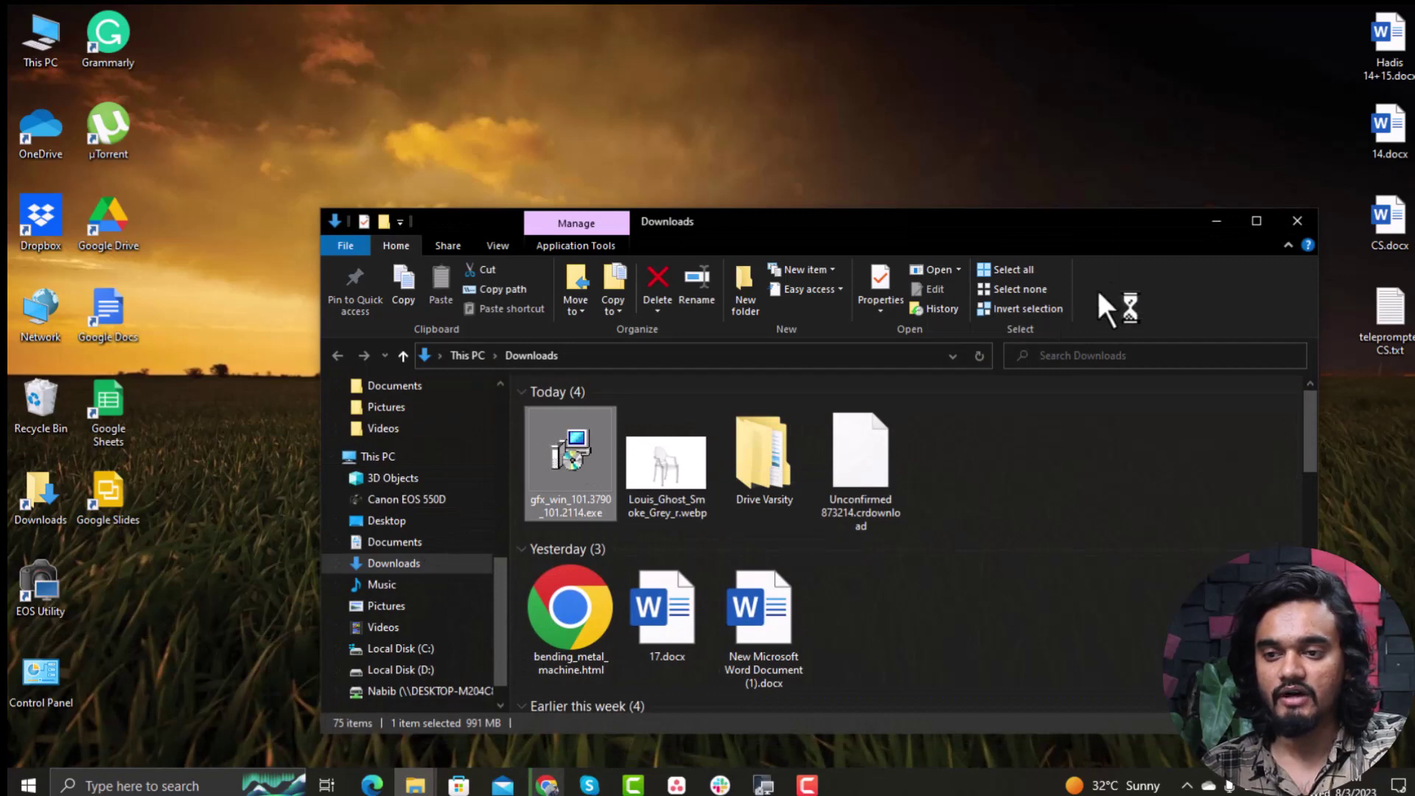
pyautogui.click(1205, 221)
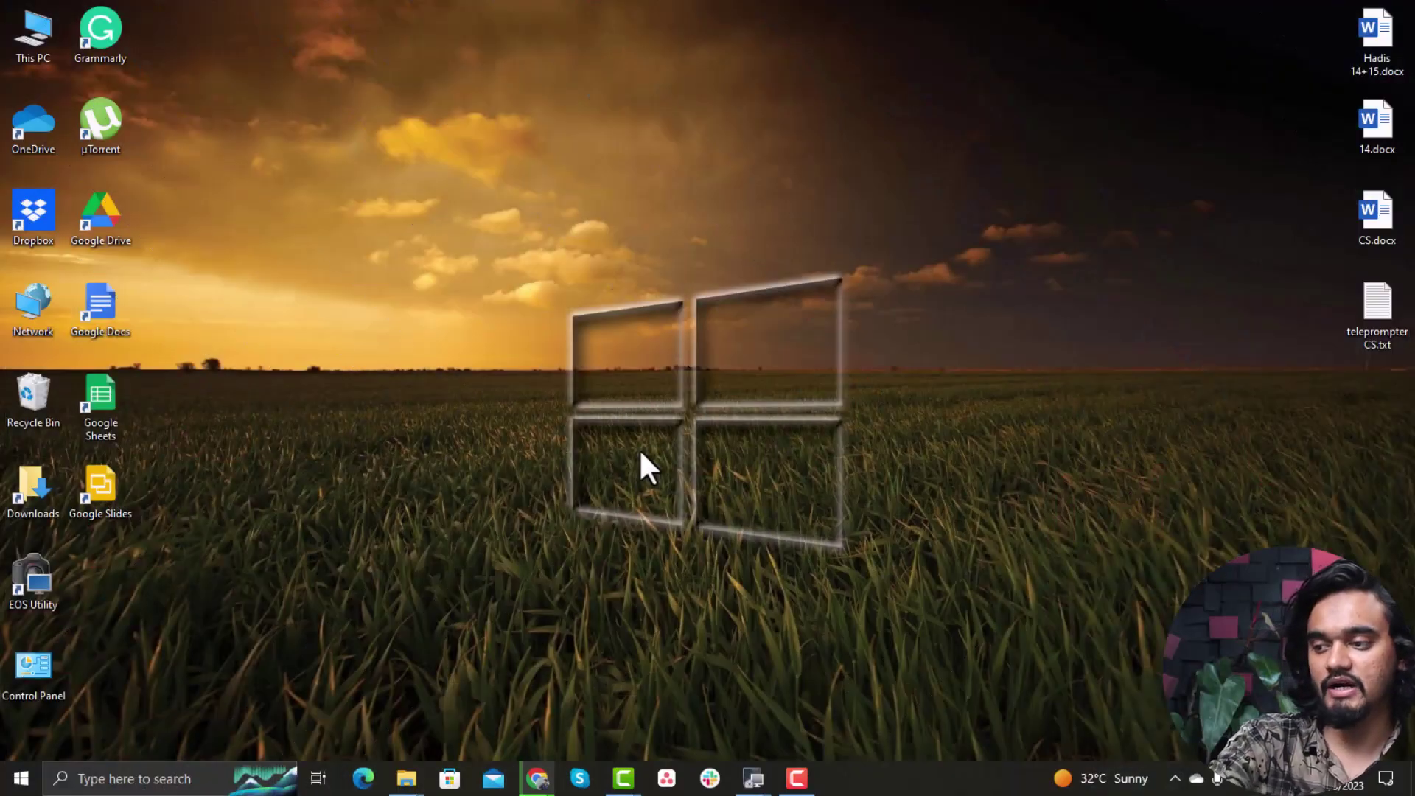
# - Launch services.msc from Run and open the Intel(R) HD Graphics Control Panel Service's menu
pyautogui.press('super+r')
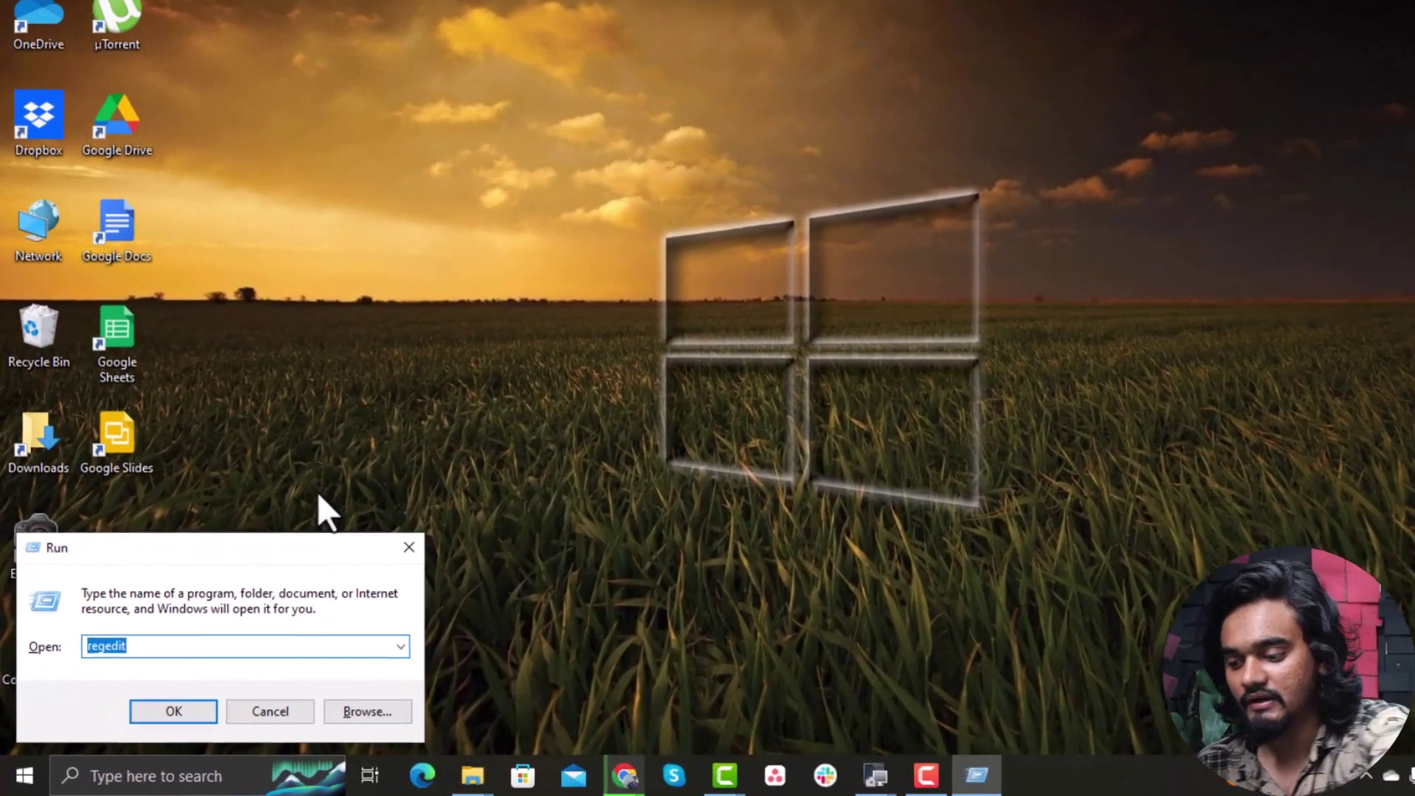
pyautogui.write('service')
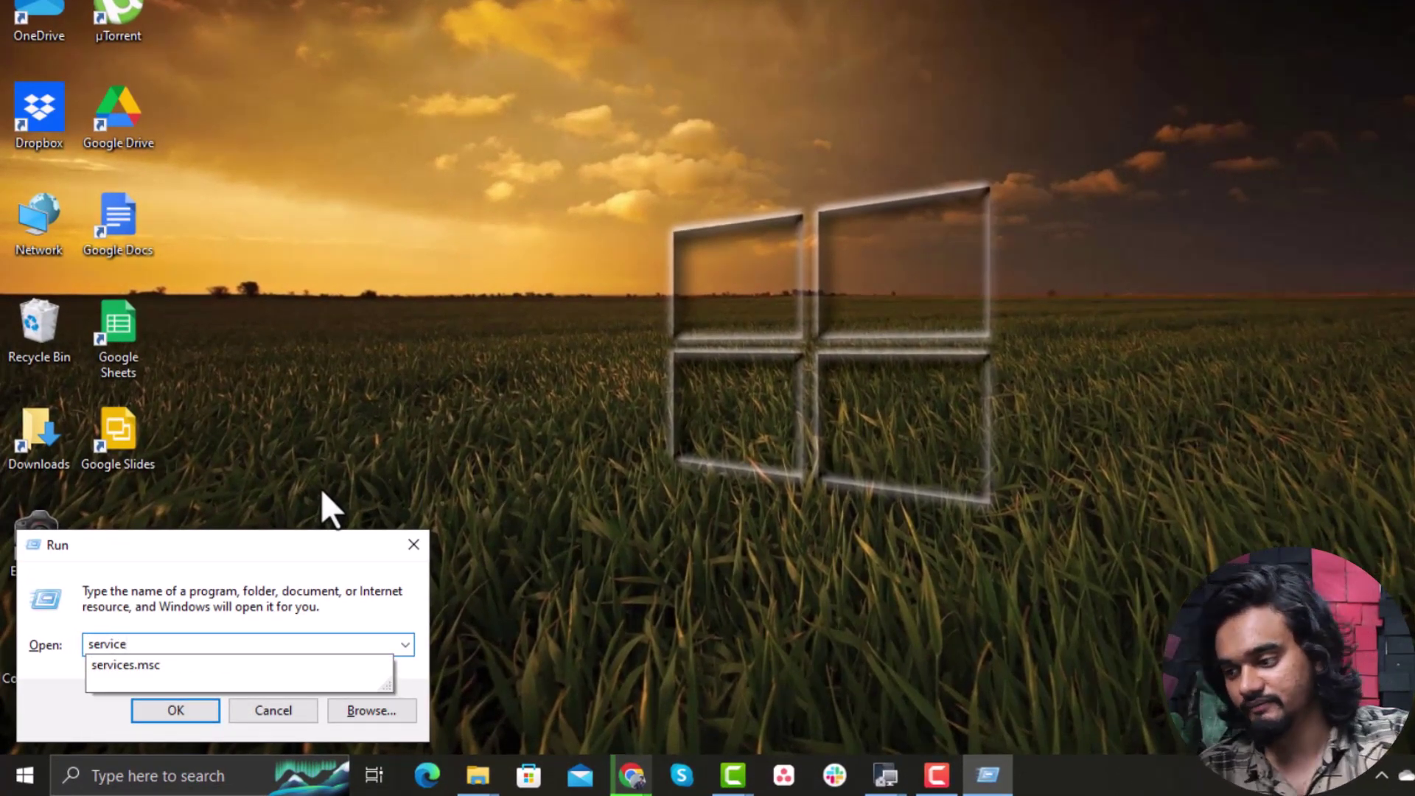
pyautogui.click(186, 673)
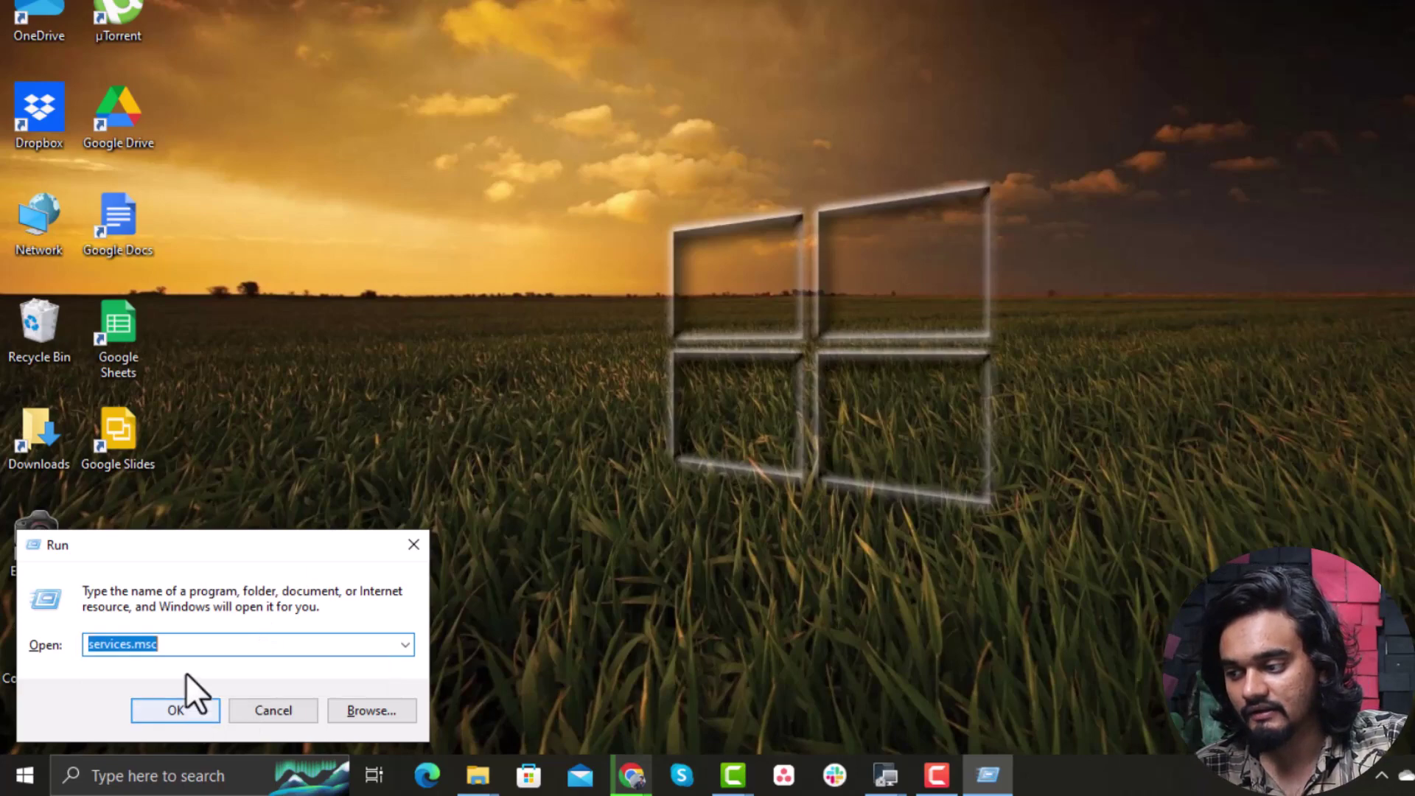
pyautogui.click(175, 711)
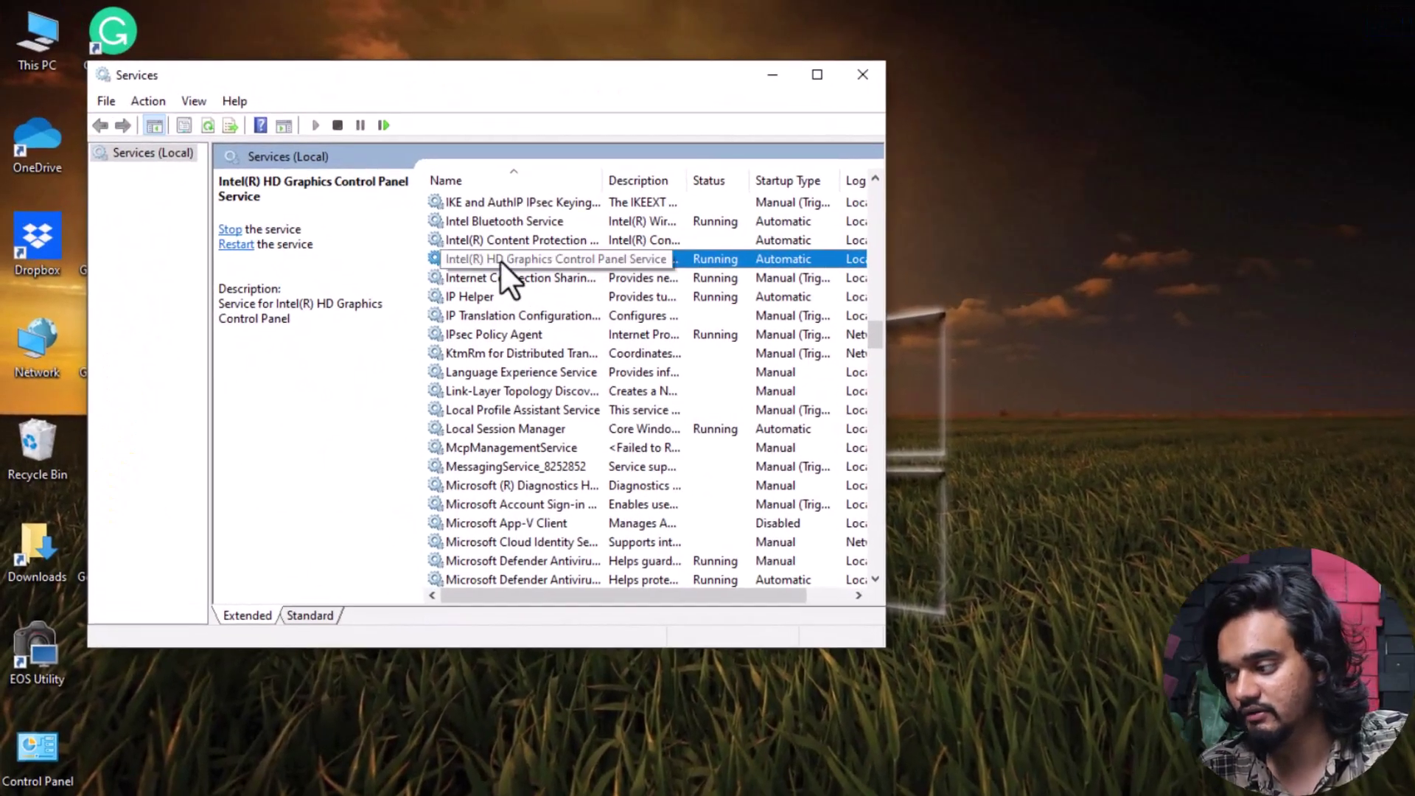
pyautogui.rightClick(500, 259)
# - Change the Intel(R) HD Graphics Control Panel Service startup type from Automatic to Disabled
pyautogui.click(595, 451)
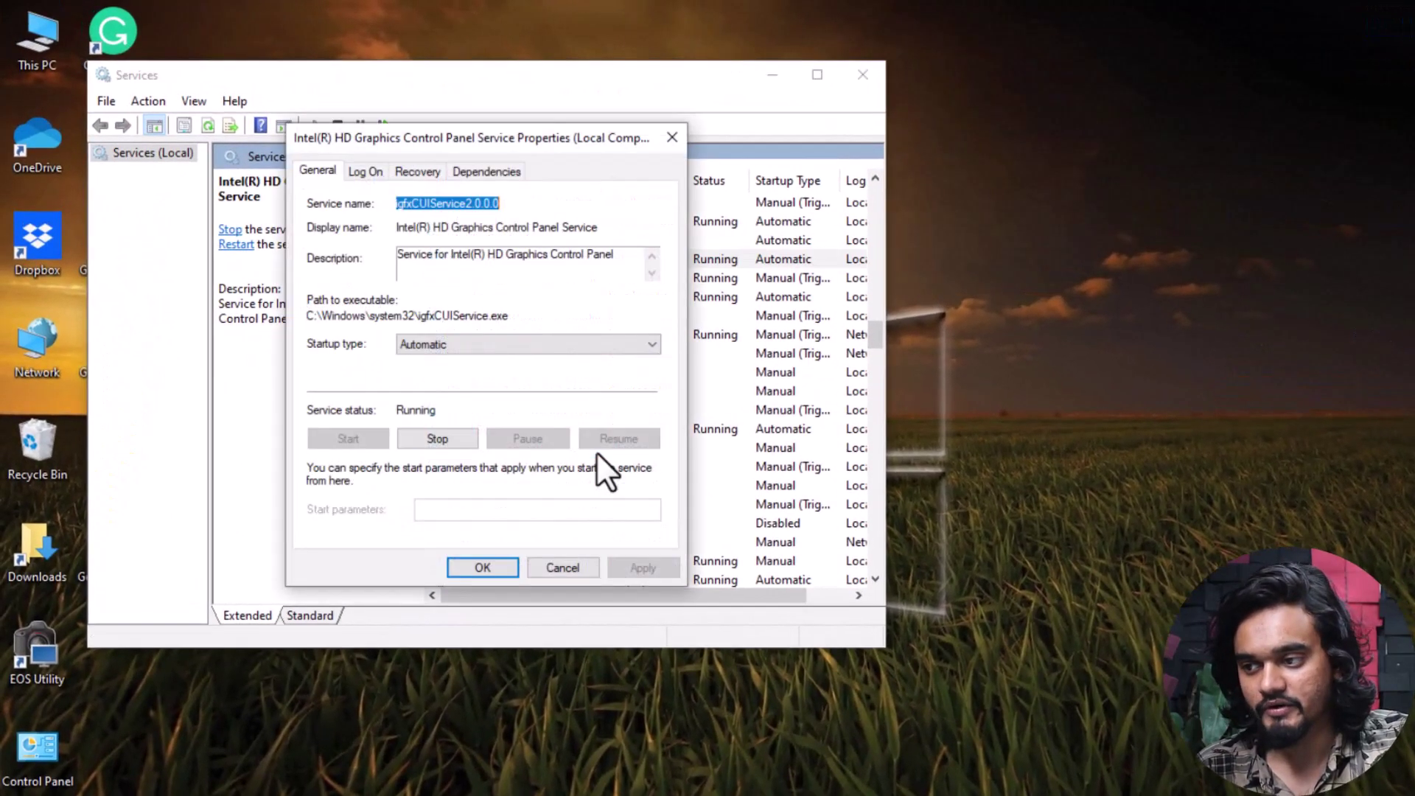
pyautogui.click(498, 346)
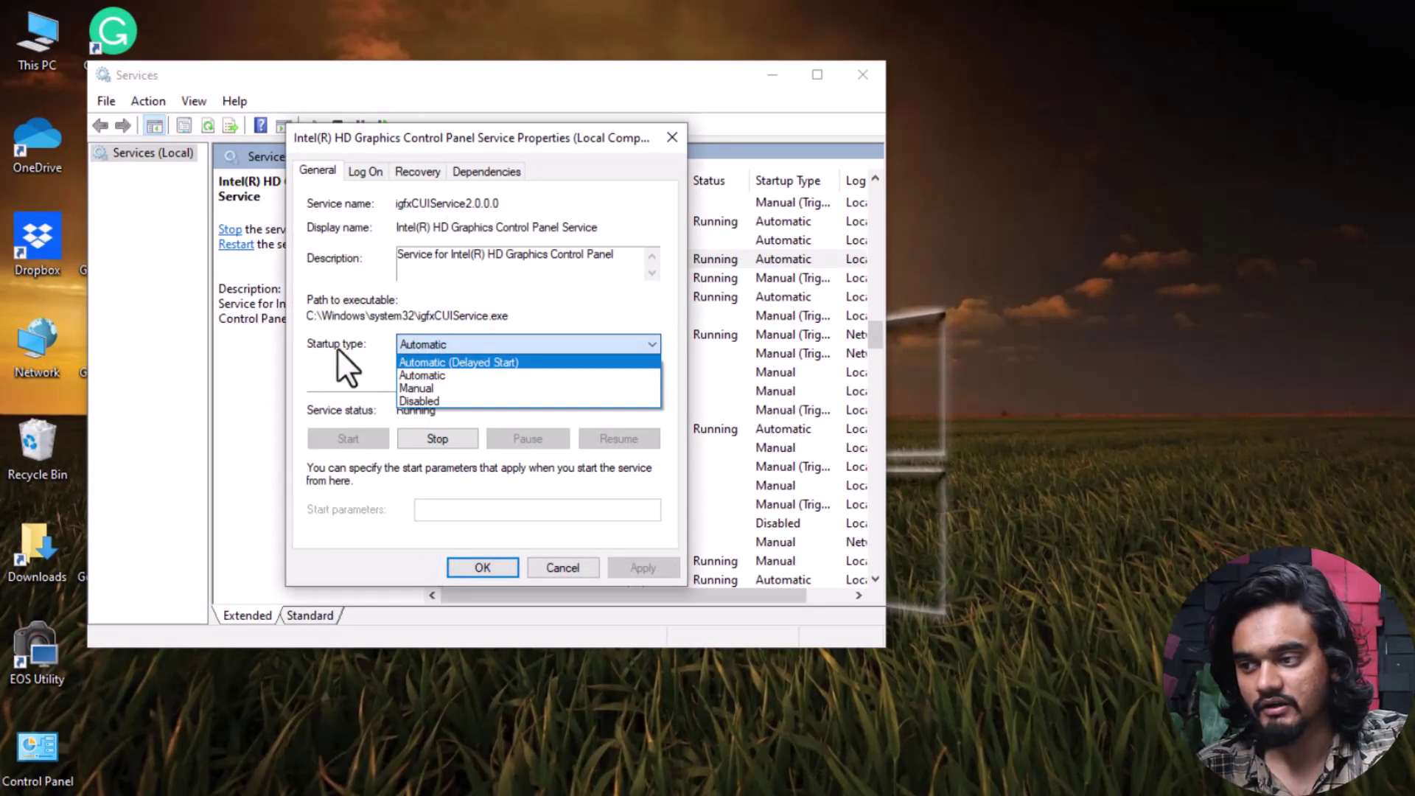
pyautogui.click(472, 403)
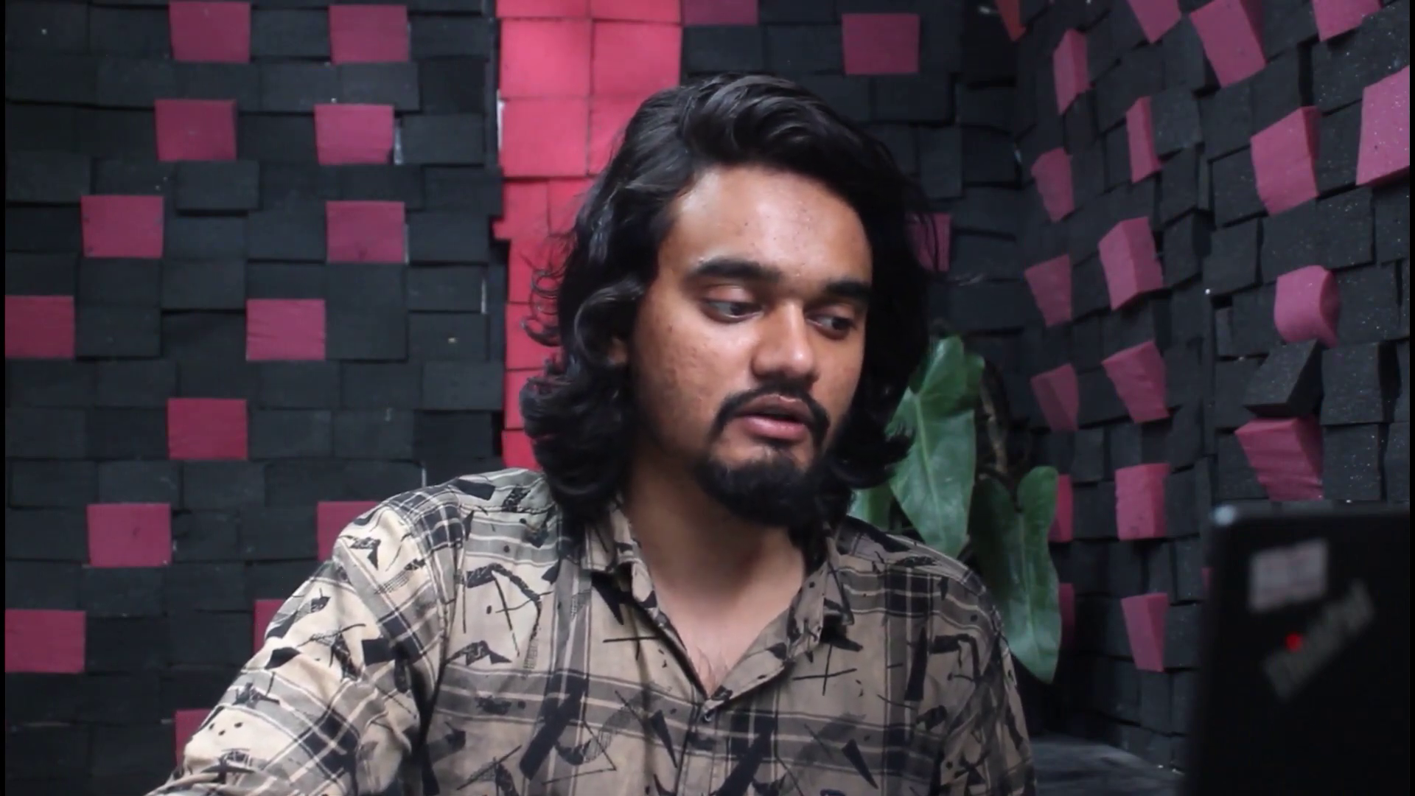
# - Open account settings from the Start menu and go to Family & other users
pyautogui.click(21, 779)
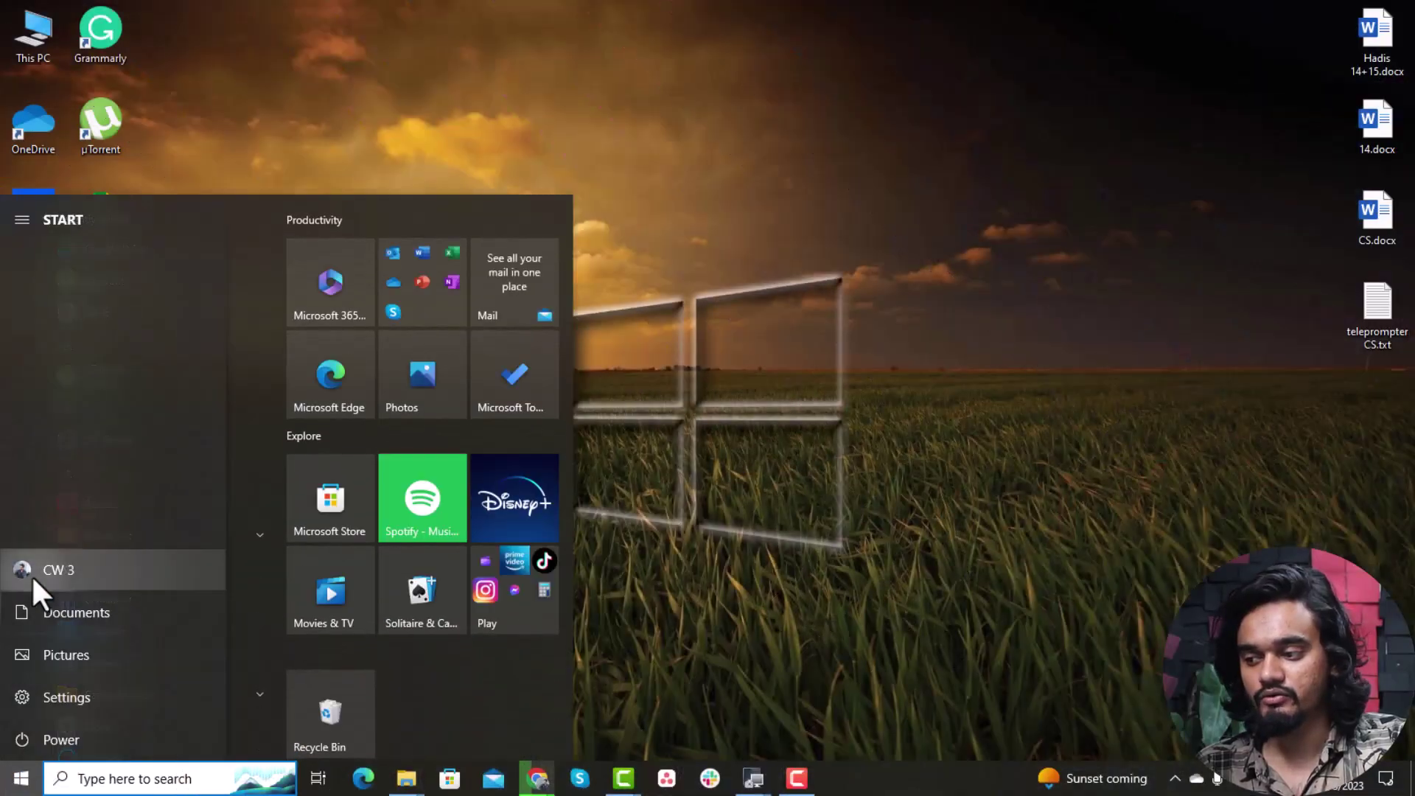
pyautogui.click(31, 574)
pyautogui.click(73, 430)
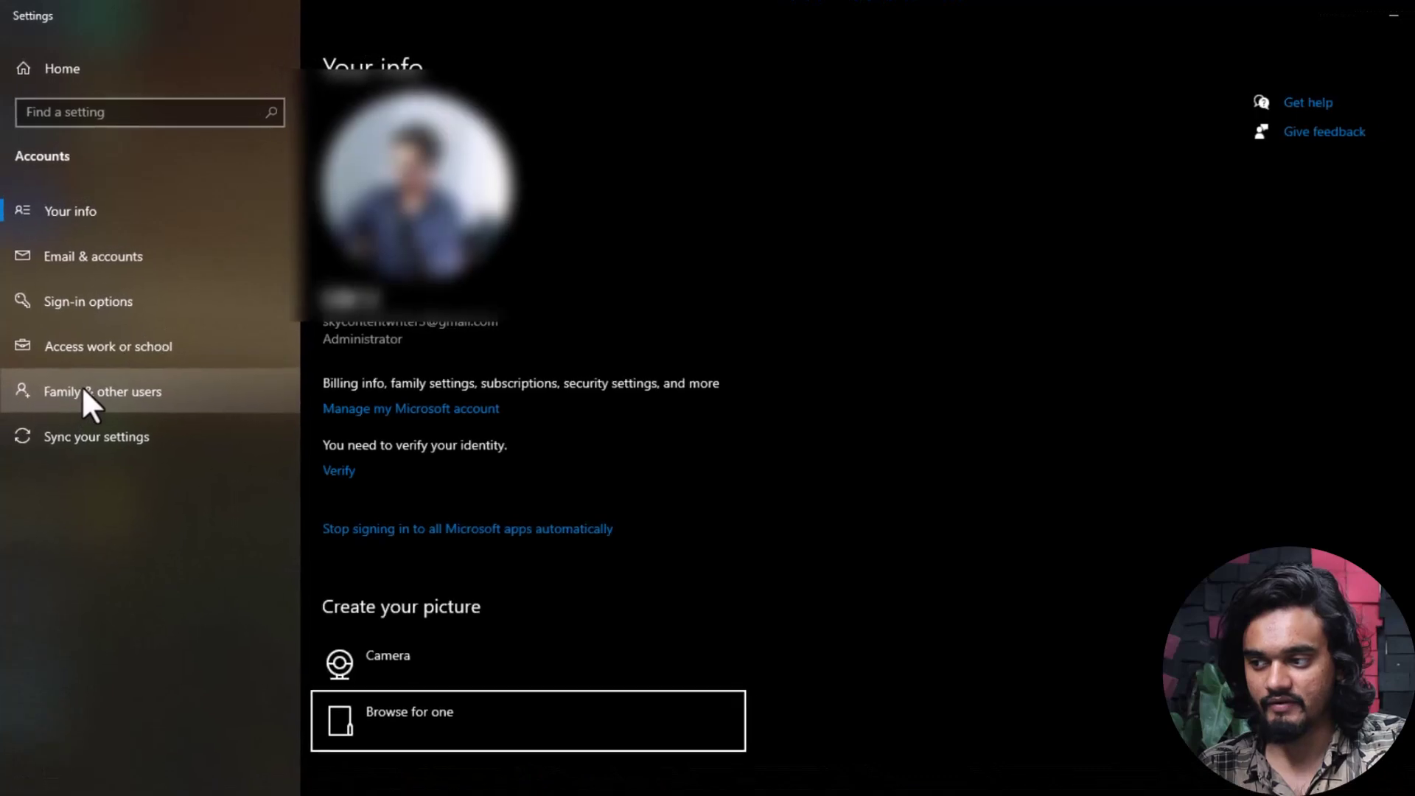
pyautogui.click(87, 409)
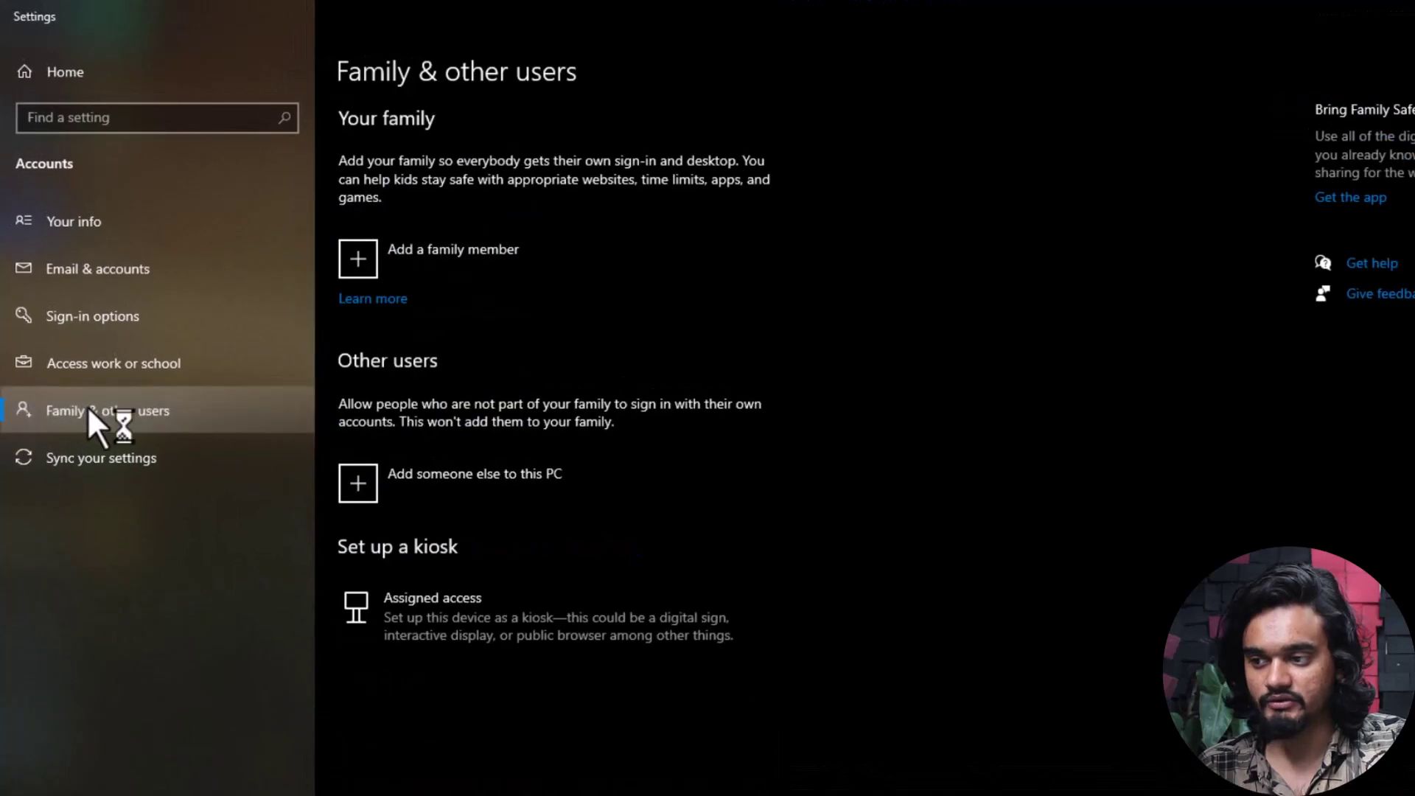
# - Open and dismiss the add-user and add-family-member dialogs without adding anyone
pyautogui.click(357, 258)
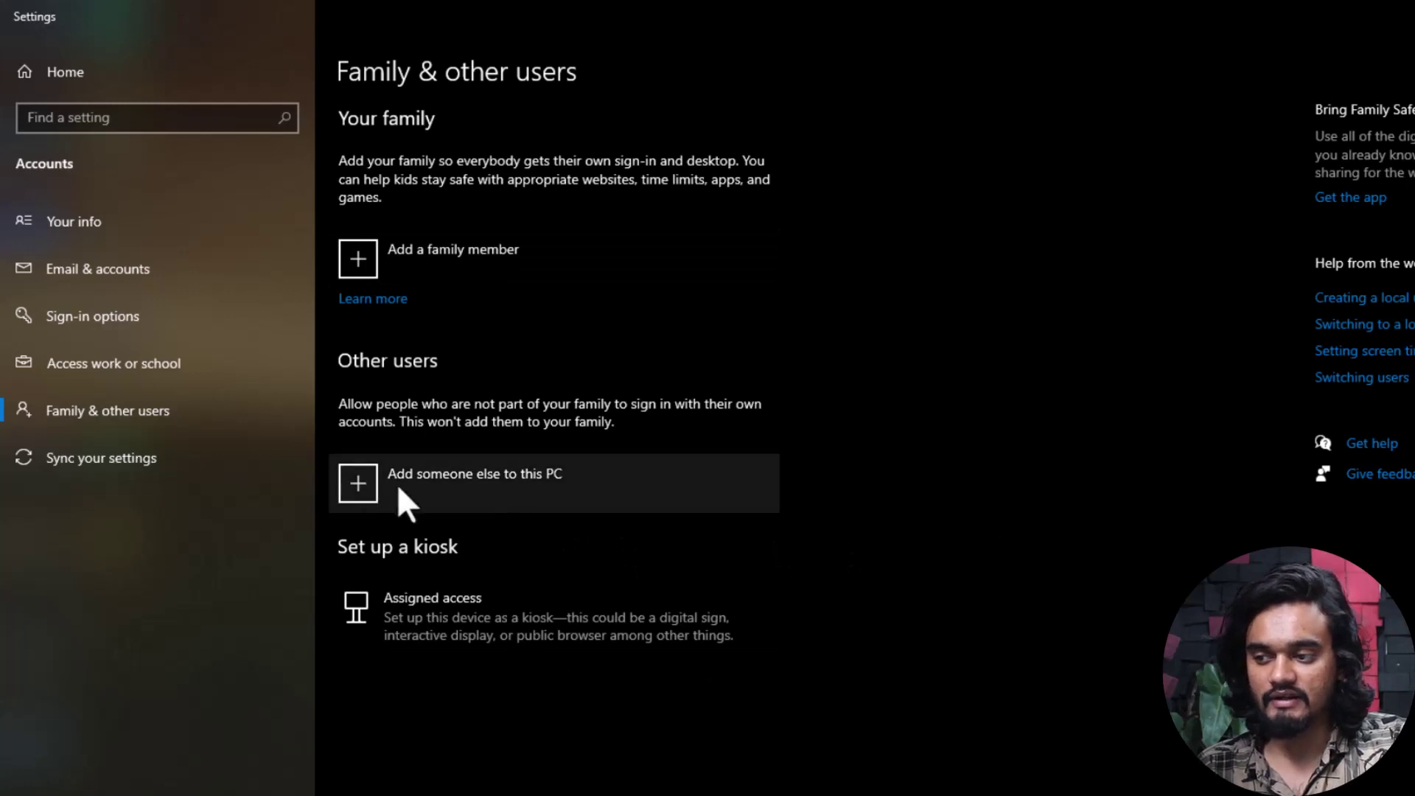
pyautogui.click(354, 480)
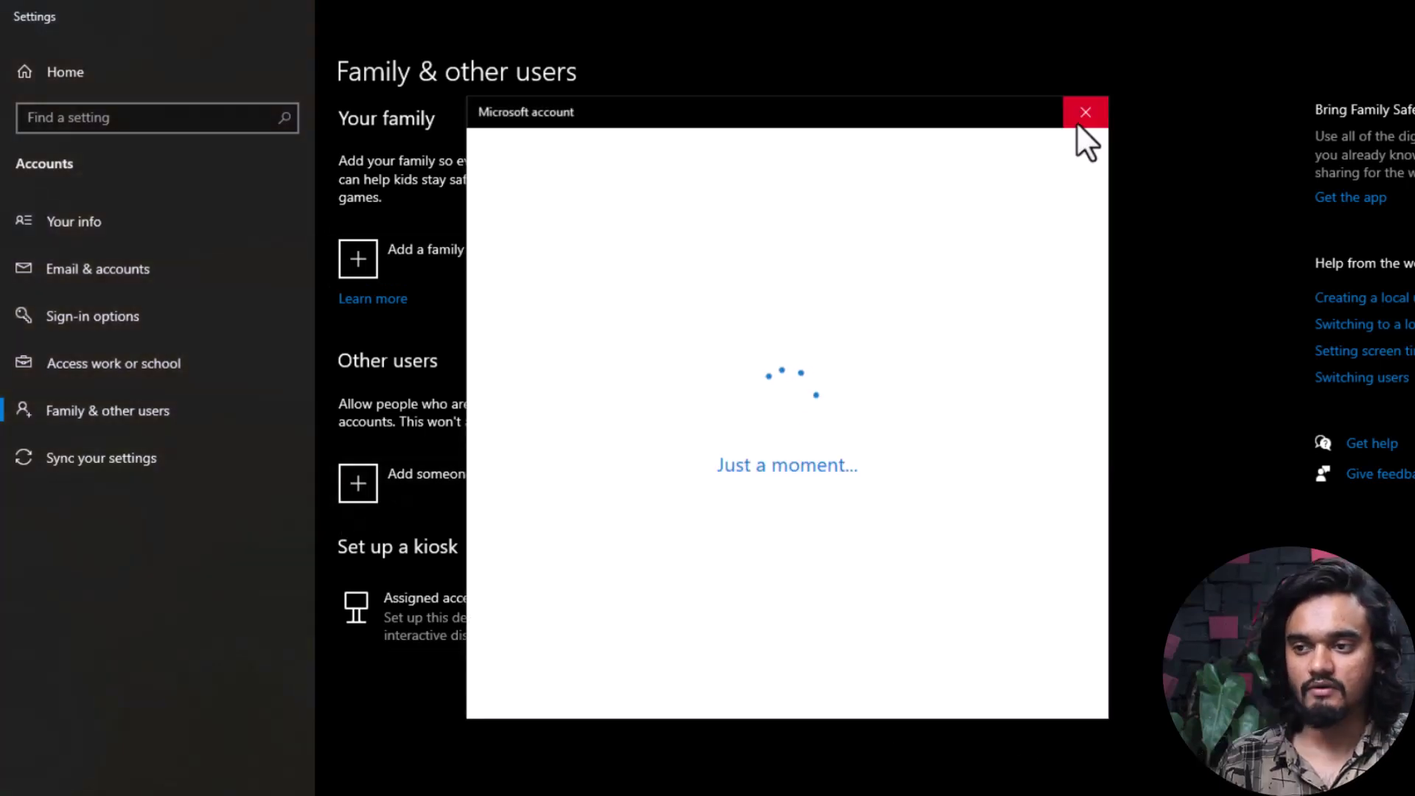
pyautogui.click(1077, 118)
pyautogui.click(359, 271)
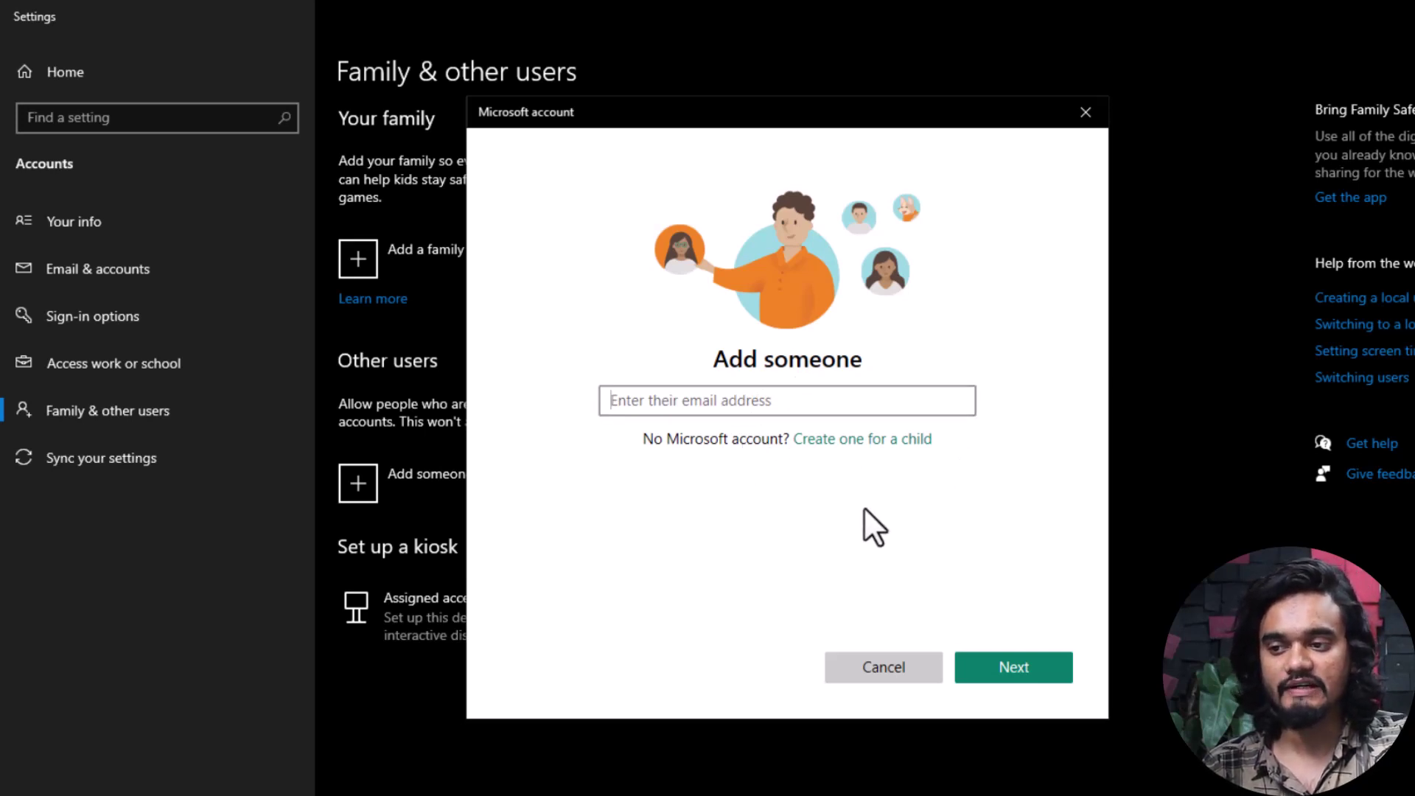
pyautogui.click(1087, 109)
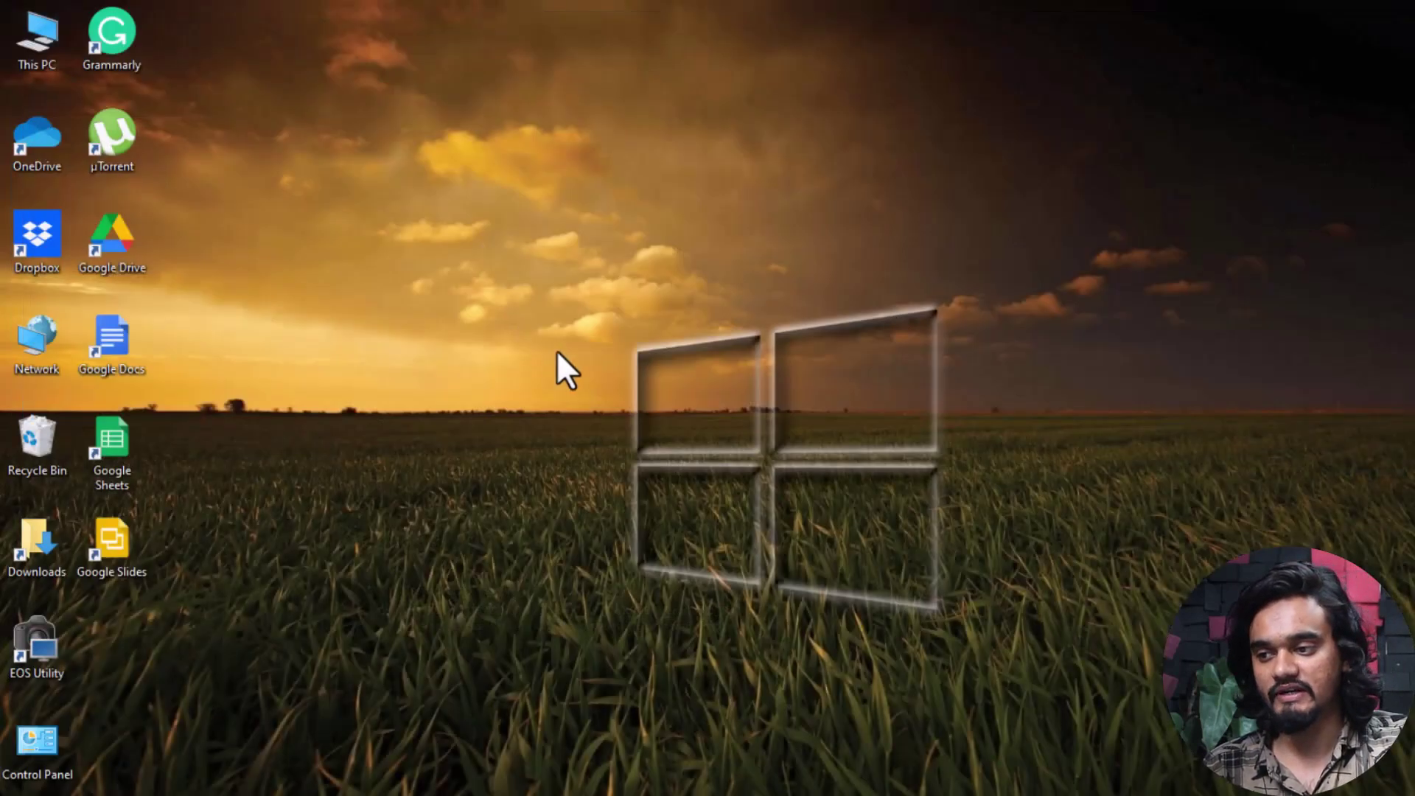
# - Refresh the desktop, then go from Control Panel's Manage Accounts to adding a user in Settings
pyautogui.rightClick(502, 308)
pyautogui.click(564, 362)
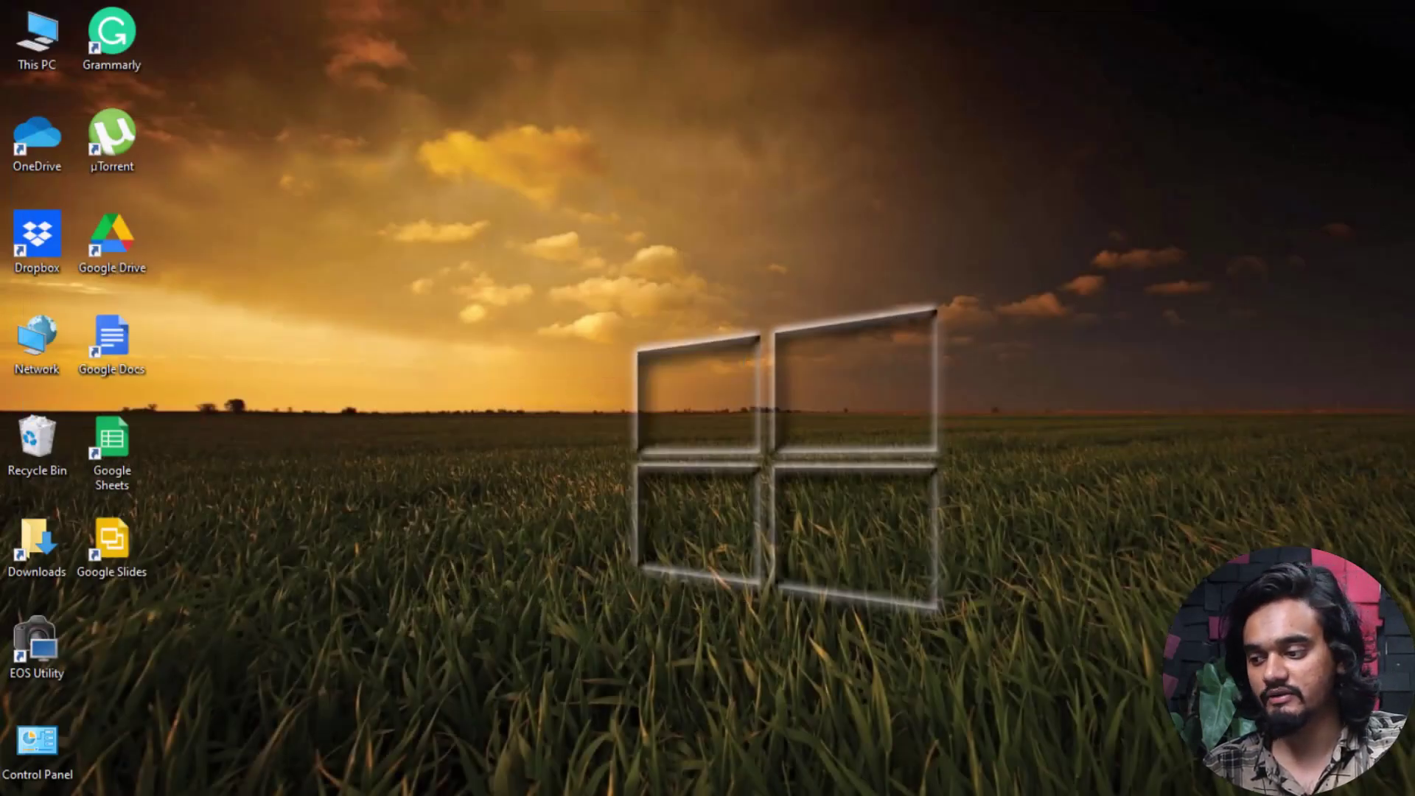
pyautogui.doubleClick(33, 737)
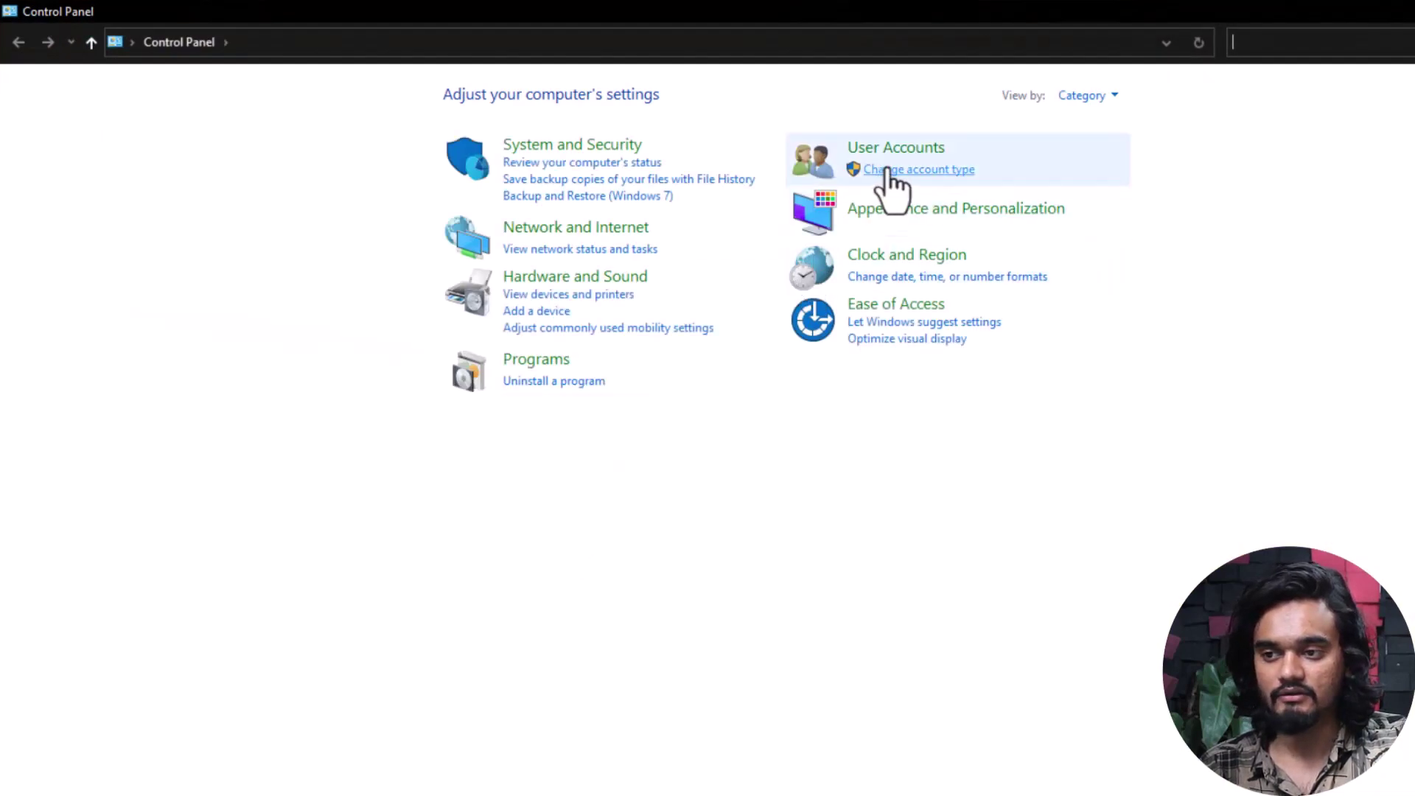
pyautogui.click(894, 146)
pyautogui.click(310, 98)
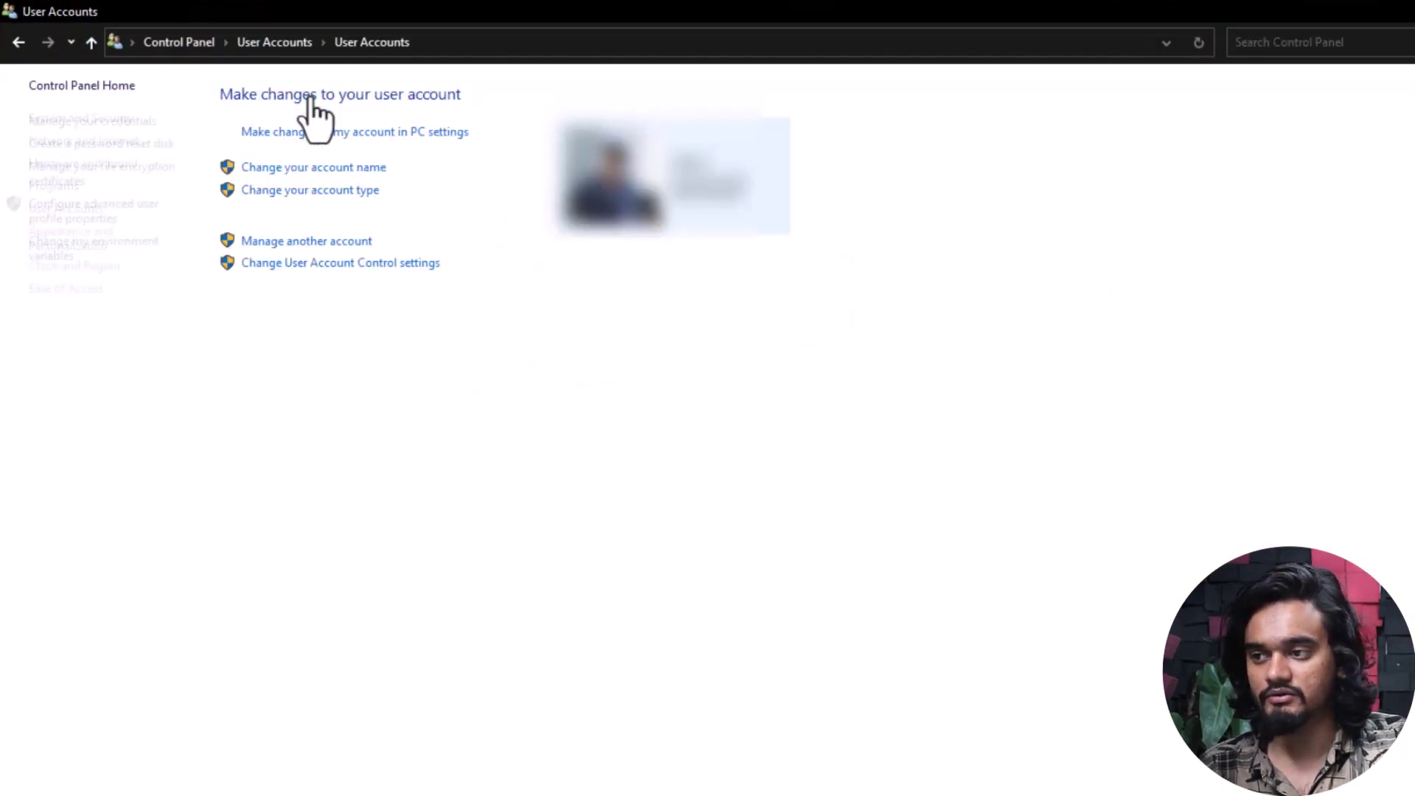
pyautogui.click(341, 243)
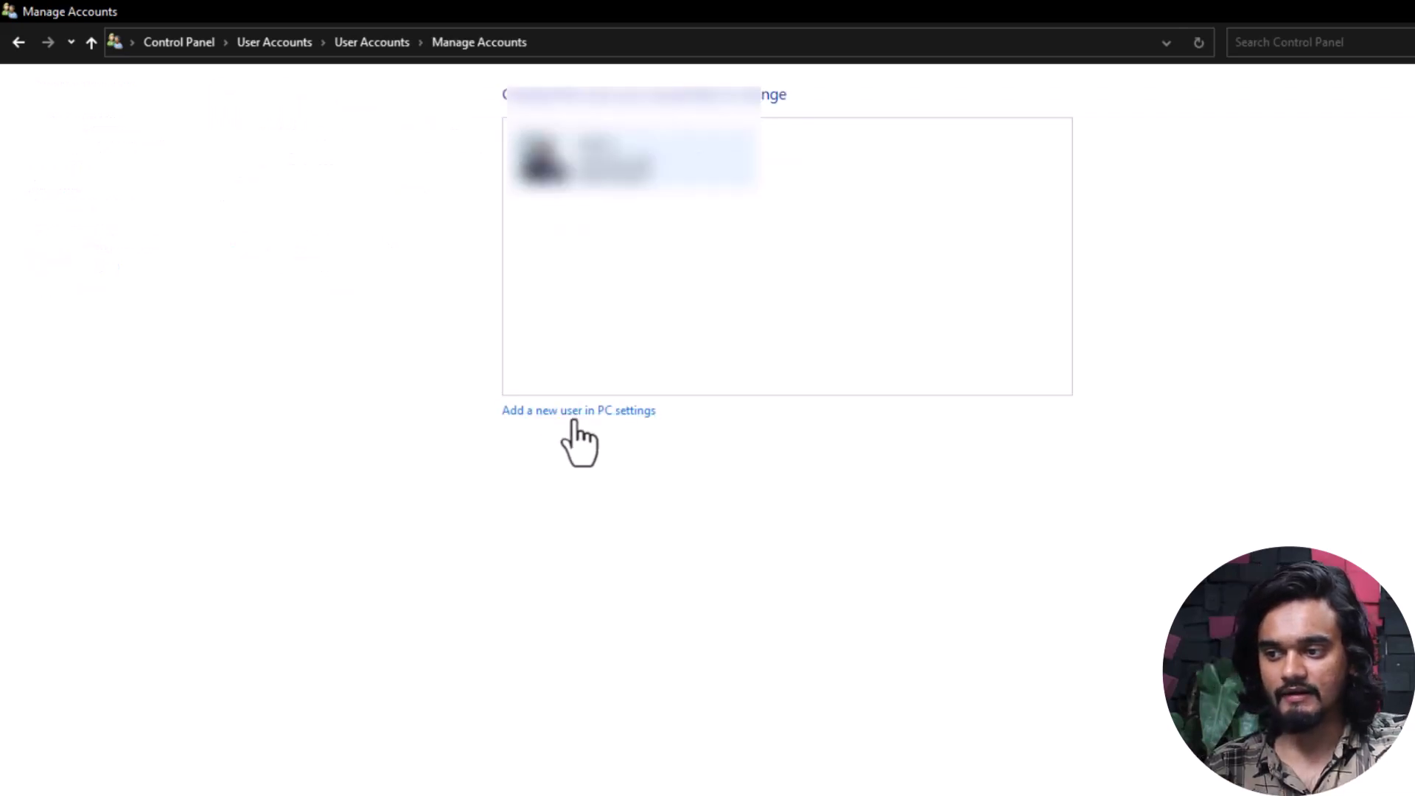
pyautogui.click(603, 412)
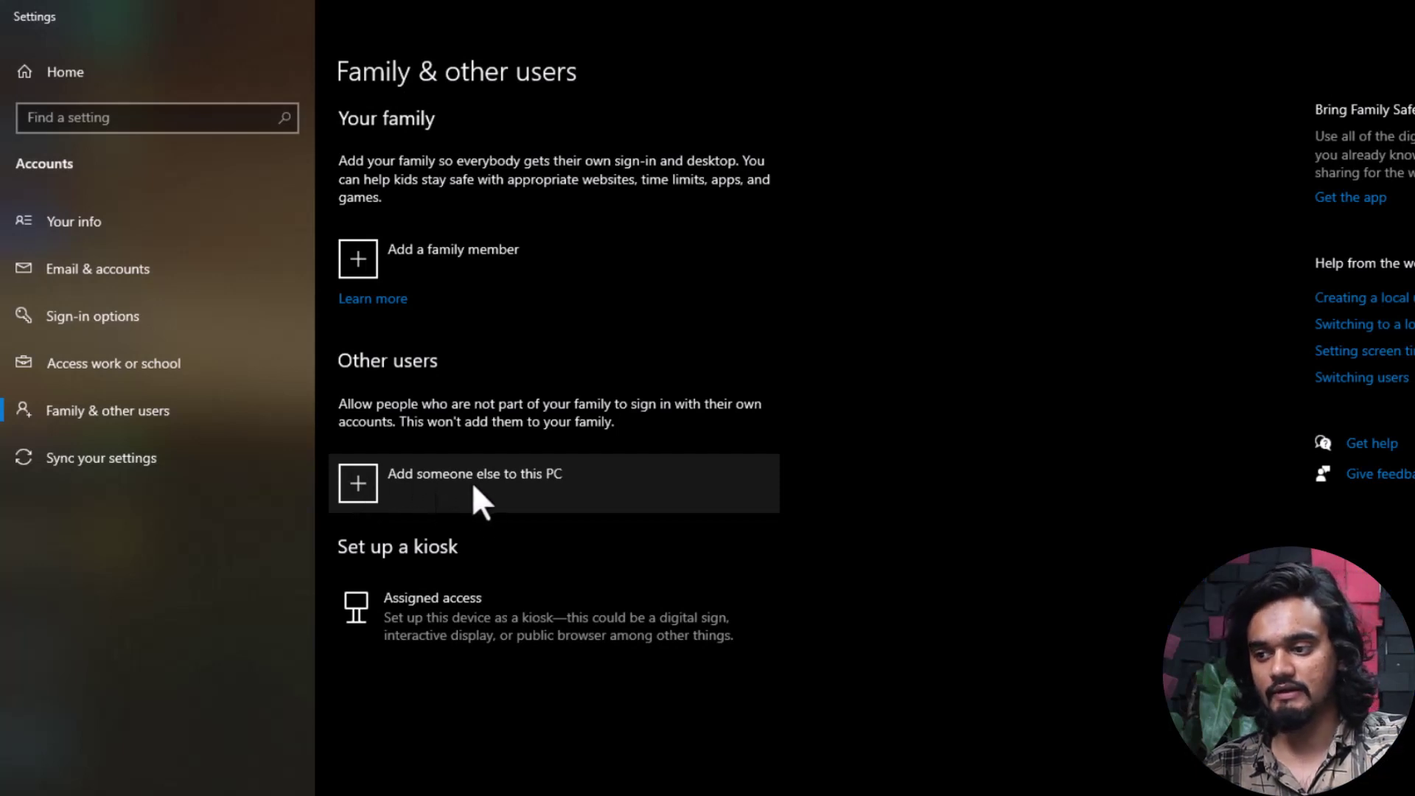
# - Add a local account named 'New User' without a Microsoft account or sign-in details
pyautogui.click(474, 488)
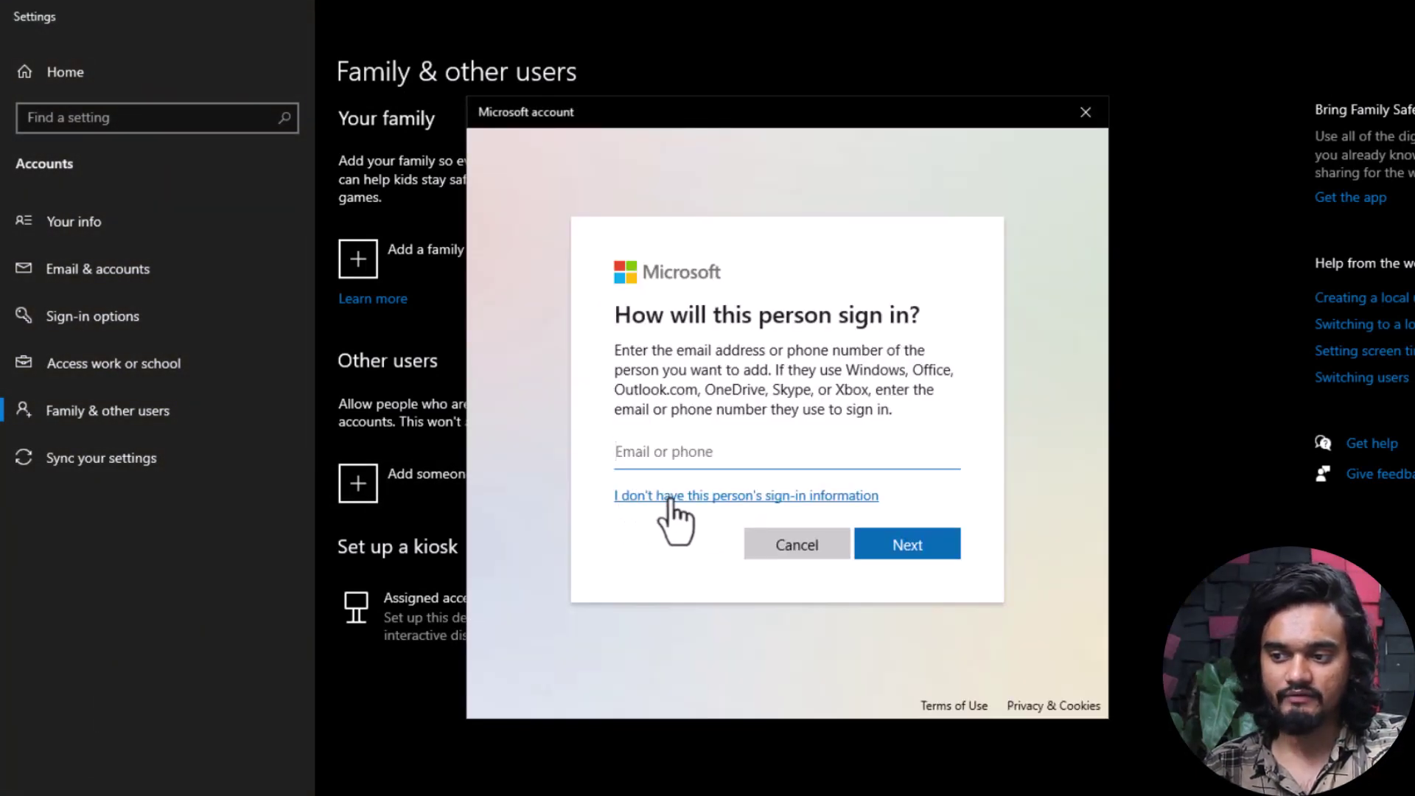
pyautogui.click(857, 504)
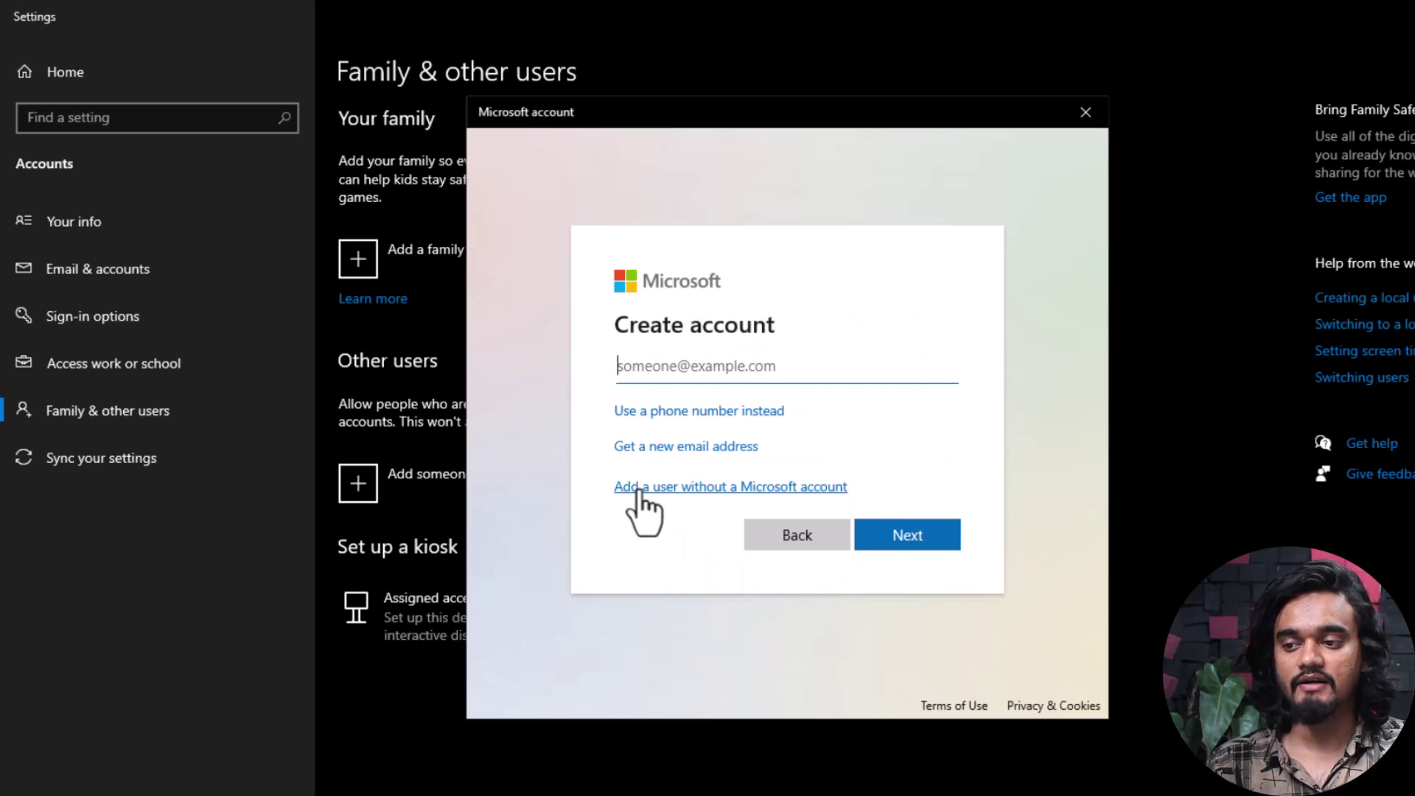
pyautogui.click(838, 492)
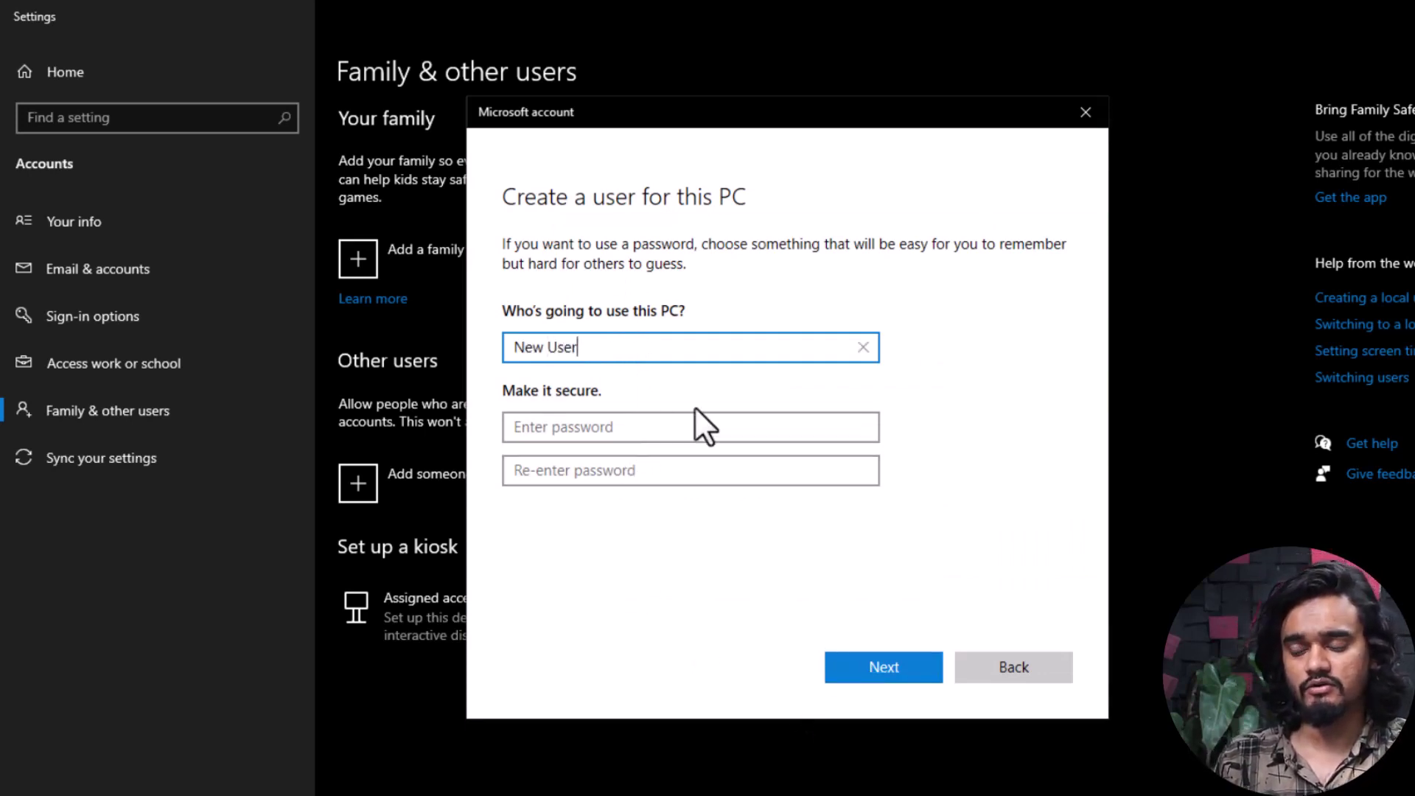
pyautogui.click(885, 656)
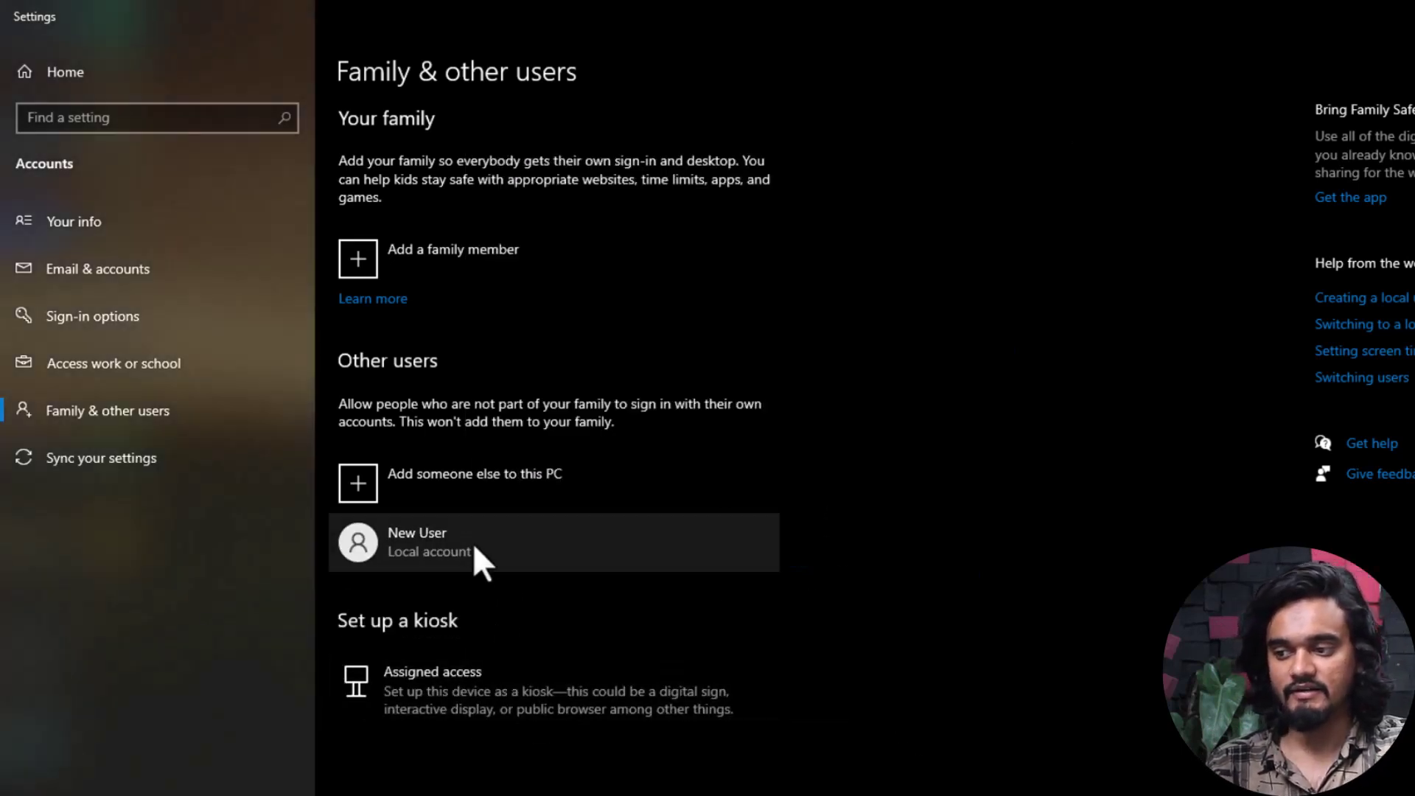
# - Change the New User account type to Administrator via Control Panel's Manage Accounts
pyautogui.click(516, 559)
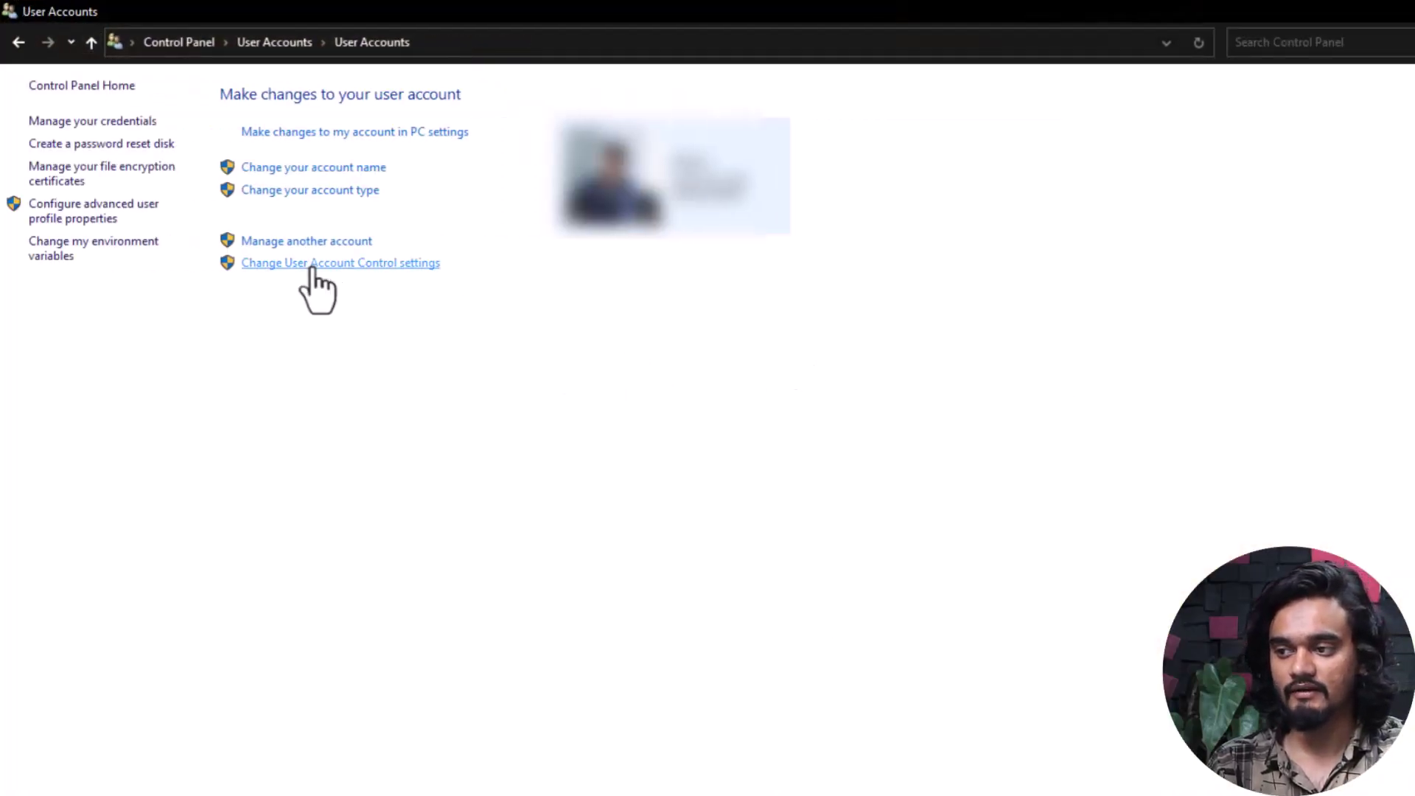
pyautogui.click(311, 243)
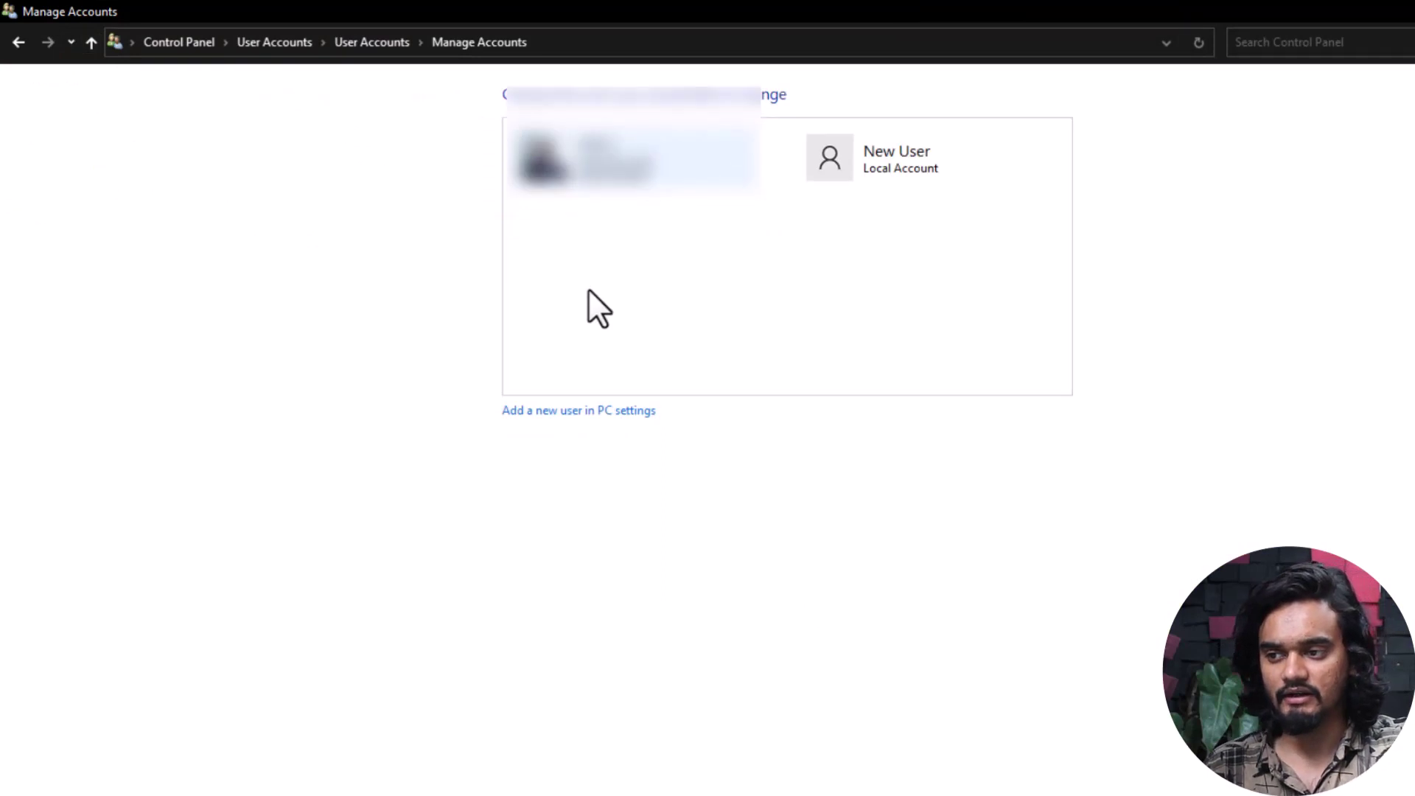
pyautogui.click(847, 164)
pyautogui.click(600, 169)
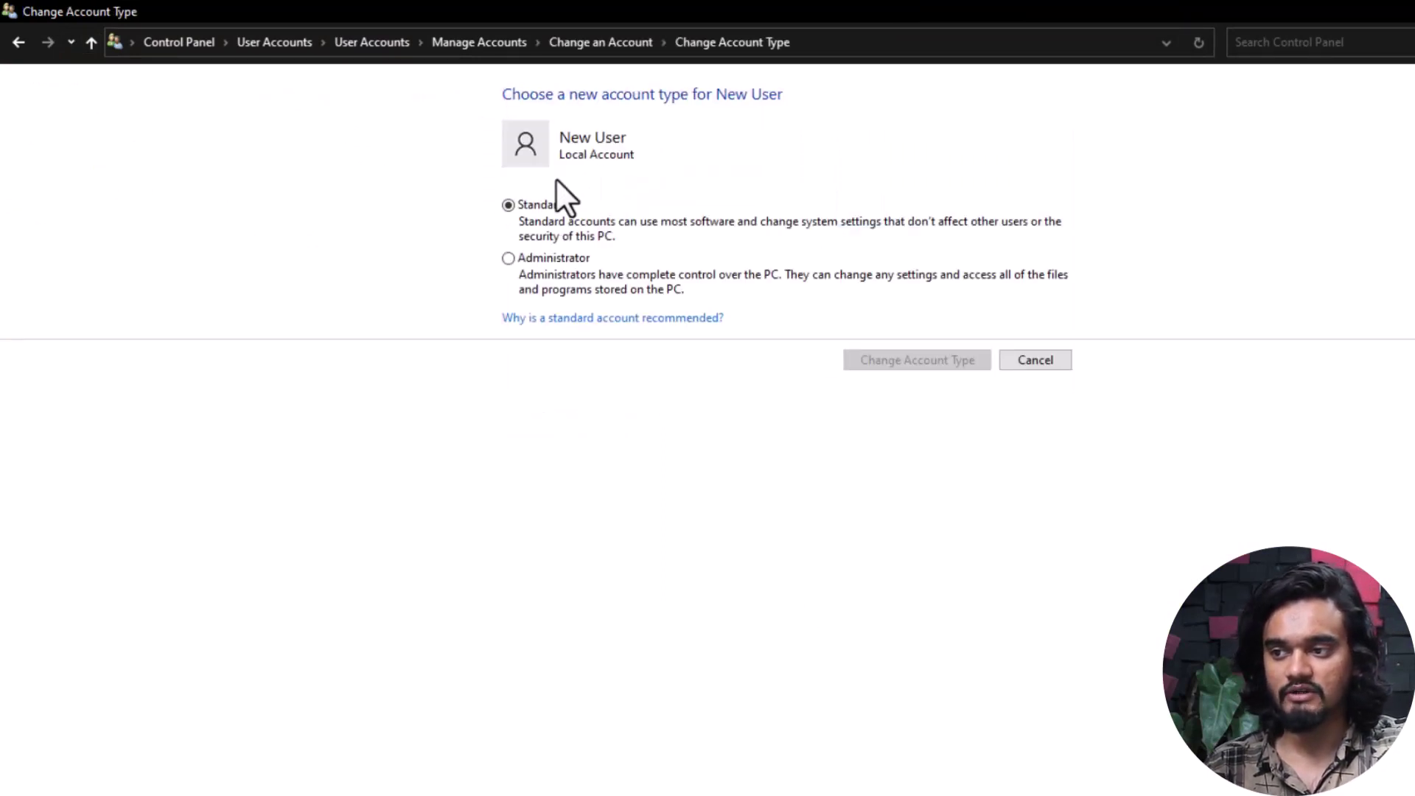
pyautogui.click(508, 258)
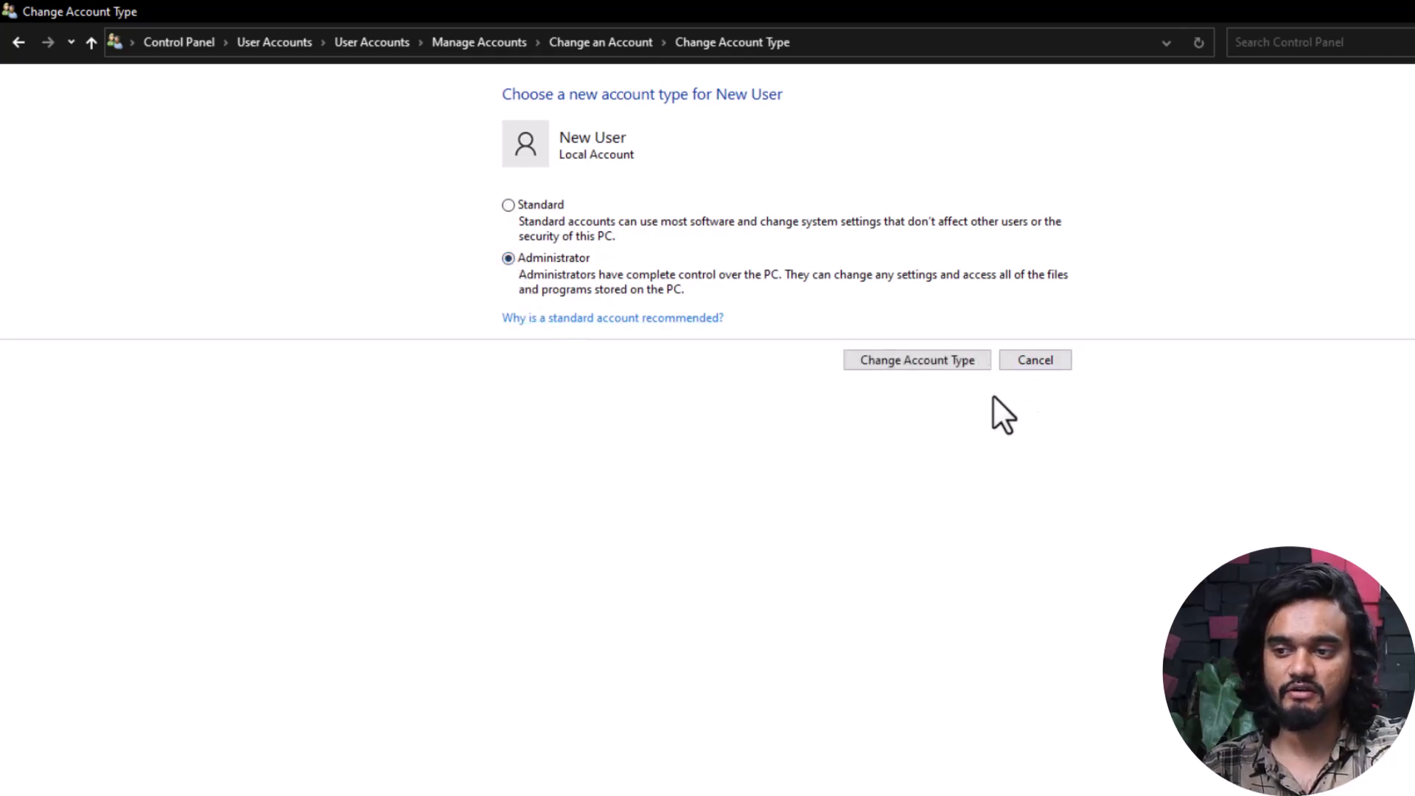
pyautogui.click(944, 357)
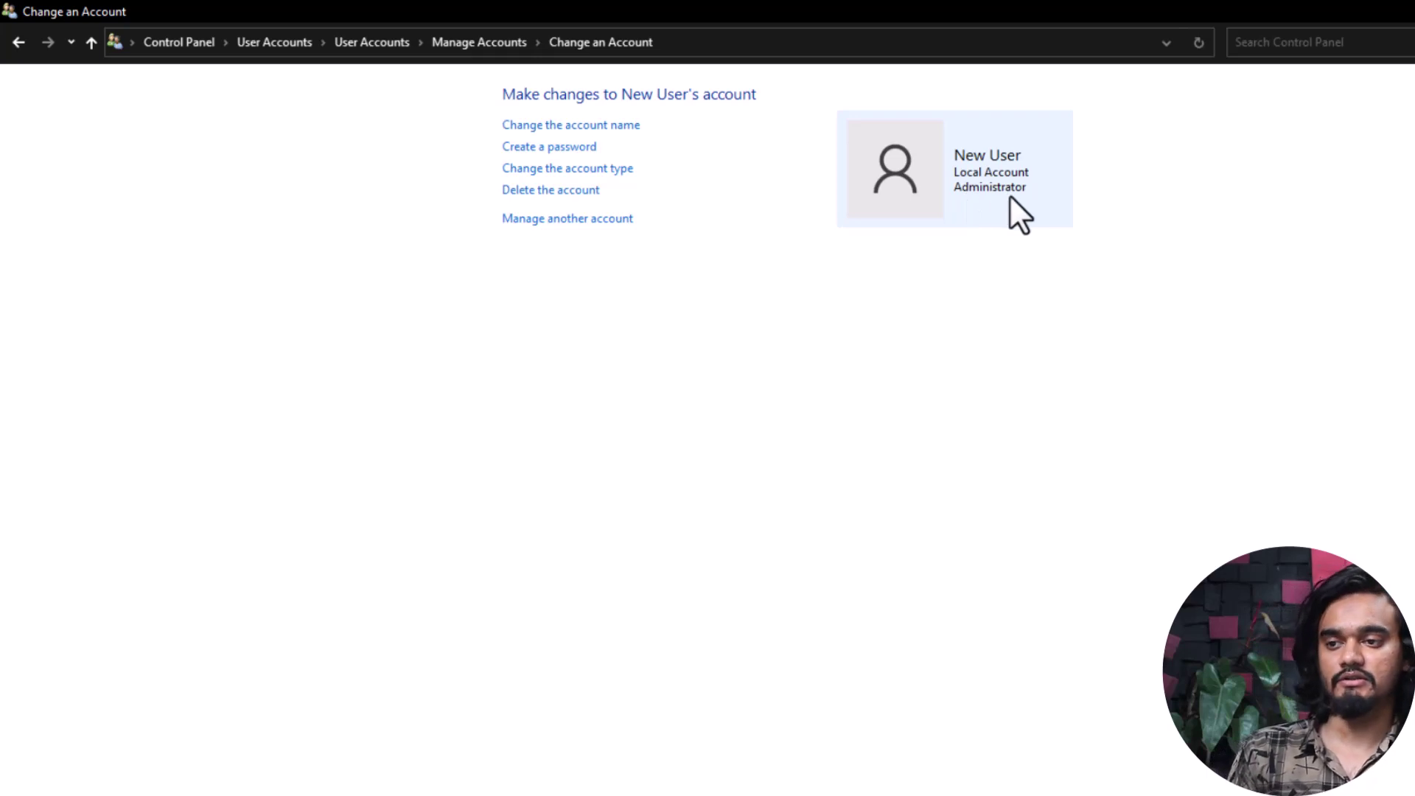